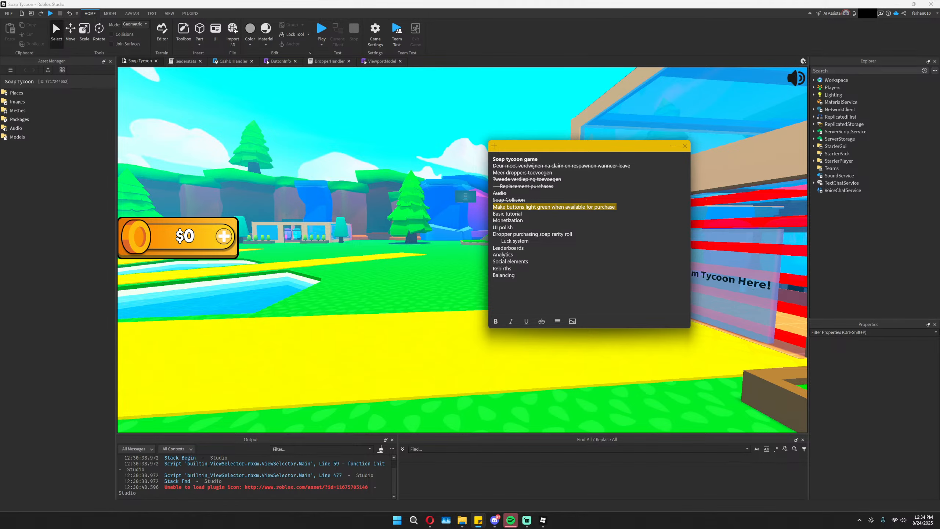
# - Move the to-do notes off the game view, check the tycoon entrance, and start a play test
pyautogui.moveTo(649, 151); pyautogui.dragTo(939, 208)
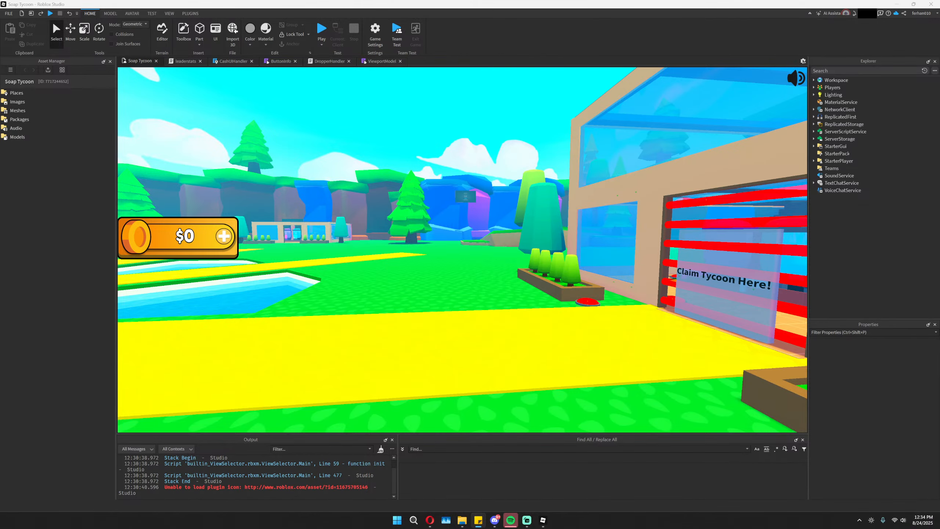
pyautogui.moveTo(677, 217); pyautogui.dragTo(533, 214, button='right')
pyautogui.press('a')
pyautogui.press('s')
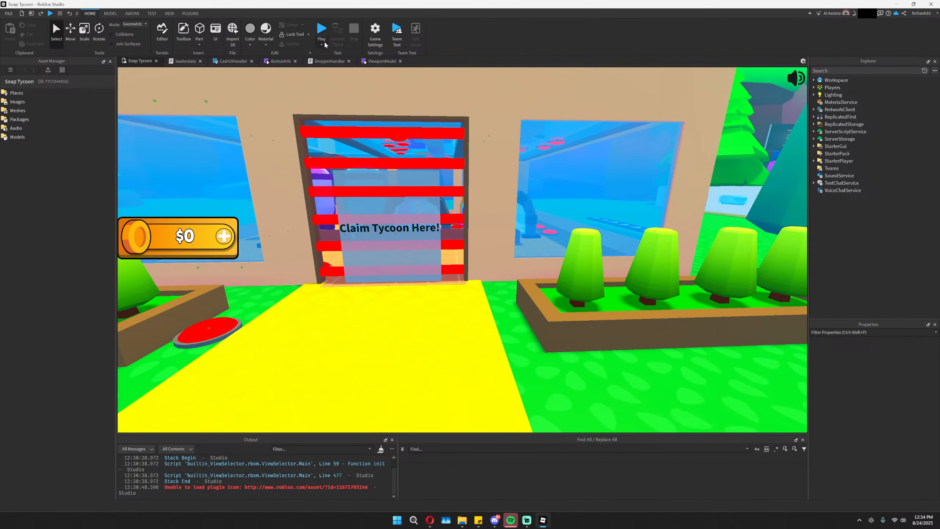
pyautogui.click(334, 63)
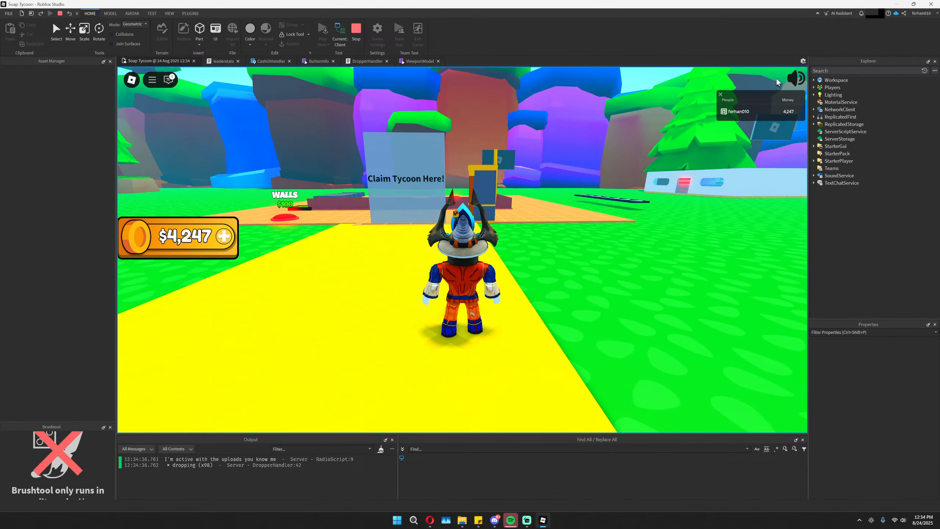
# - Claim the tycoon with the character and walk over to the Walls and Owner Door purchase buttons
pyautogui.press('w')
pyautogui.press('w')
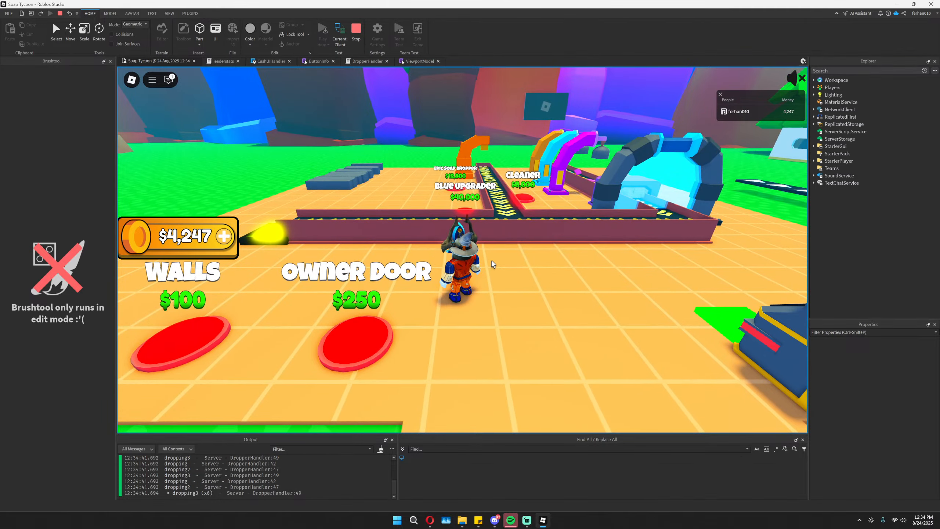
pyautogui.moveTo(491, 260); pyautogui.dragTo(495, 263, button='right')
pyautogui.press('w')
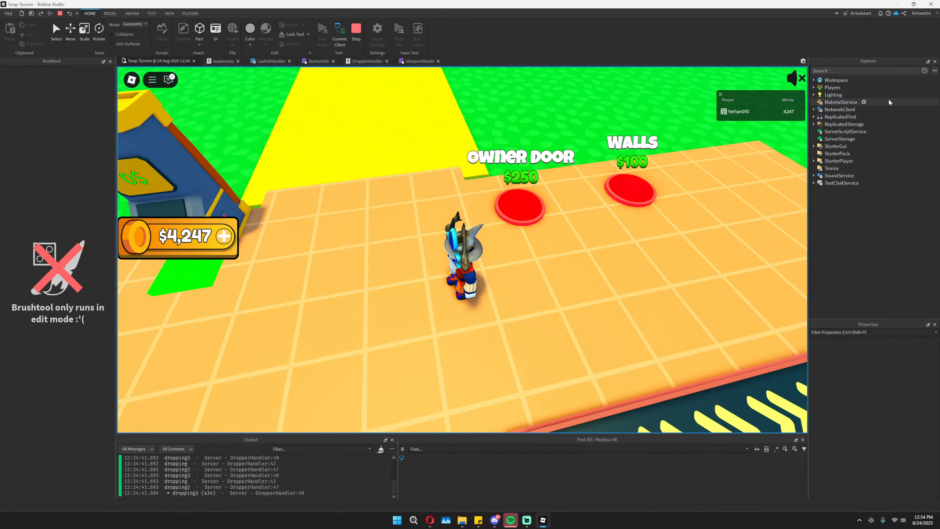
# - Select the Owner Door button in the plot and examine its Part, Head and Button objects, including the ButtonName billboard
pyautogui.click(847, 71)
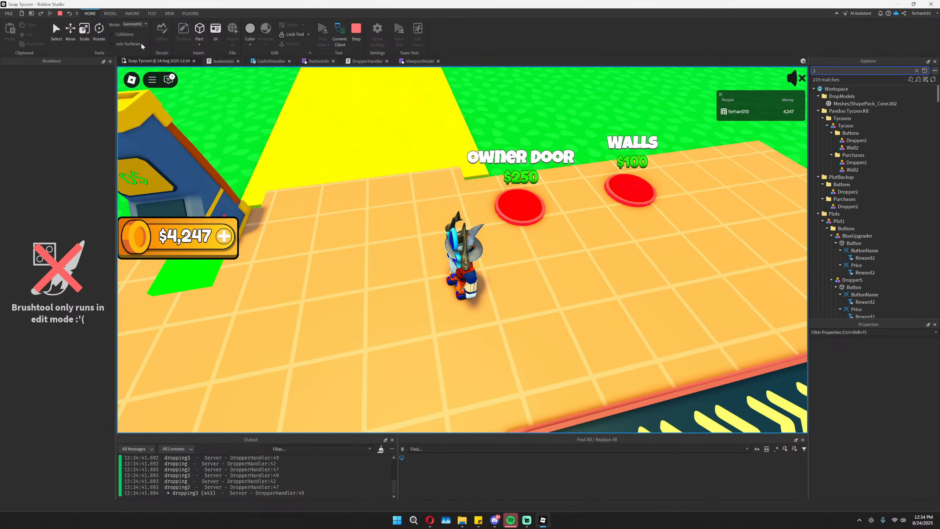
pyautogui.click(520, 206)
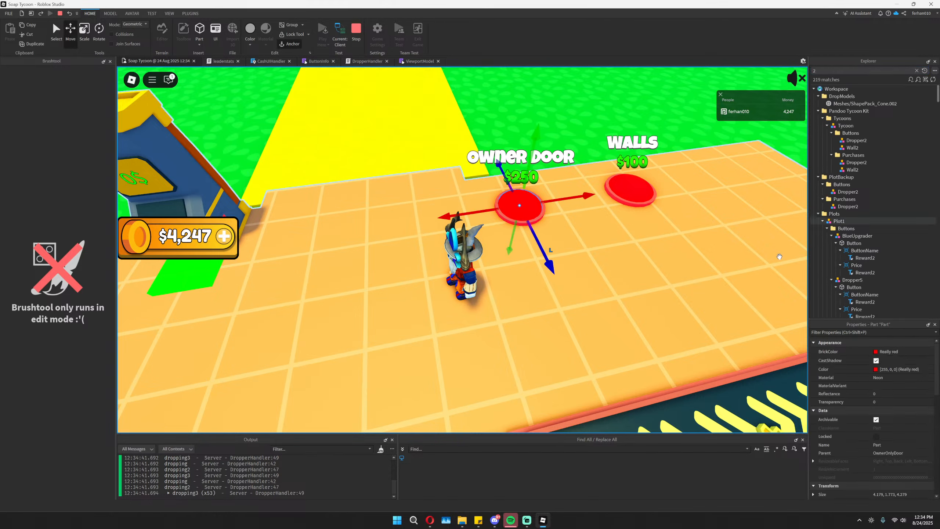
pyautogui.press('BackSpace')
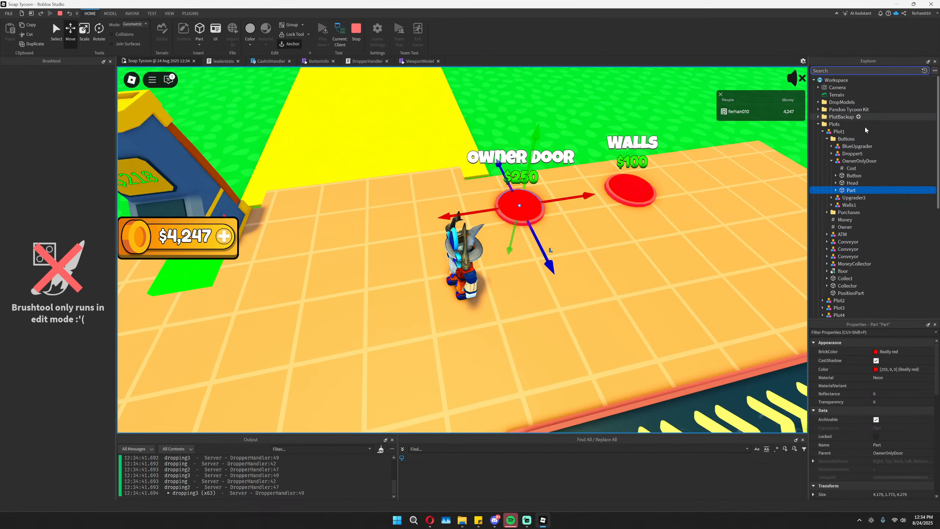
pyautogui.click(835, 189)
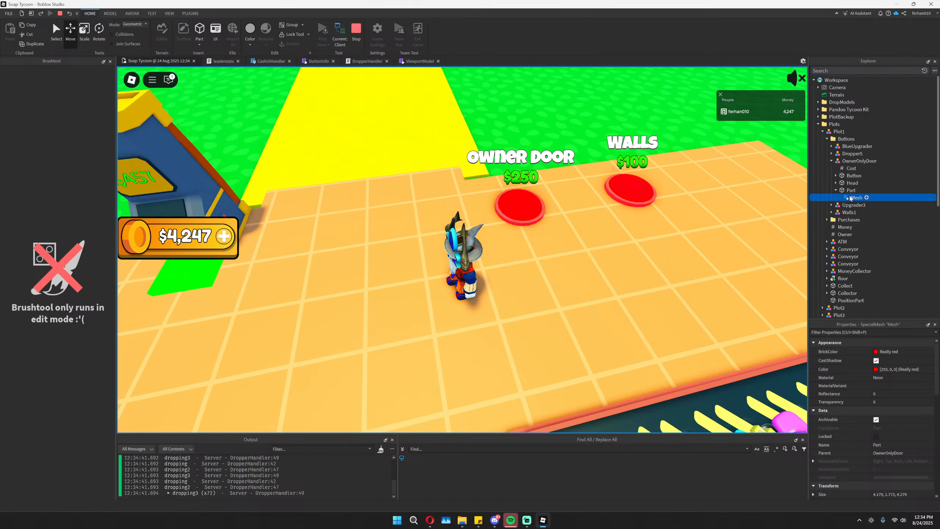
pyautogui.click(851, 182)
pyautogui.click(836, 182)
pyautogui.click(837, 175)
pyautogui.click(836, 175)
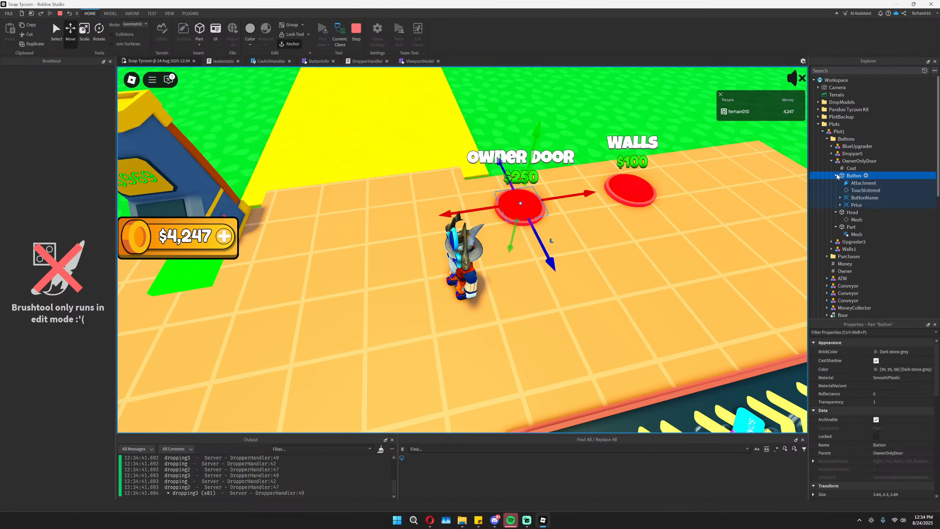
pyautogui.click(864, 198)
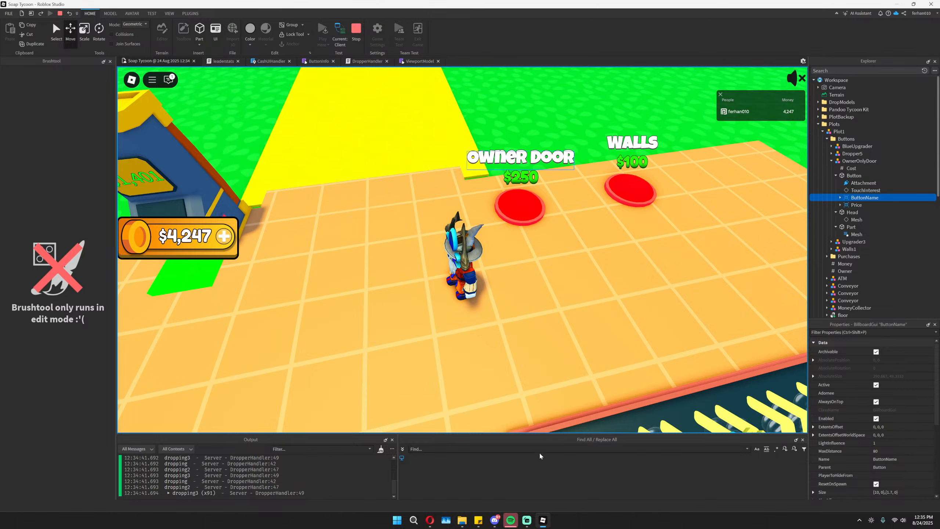
# - Search all scripts for "buttonname" and collapse the matches found in the tycoon kit script
pyautogui.write('buttonname')
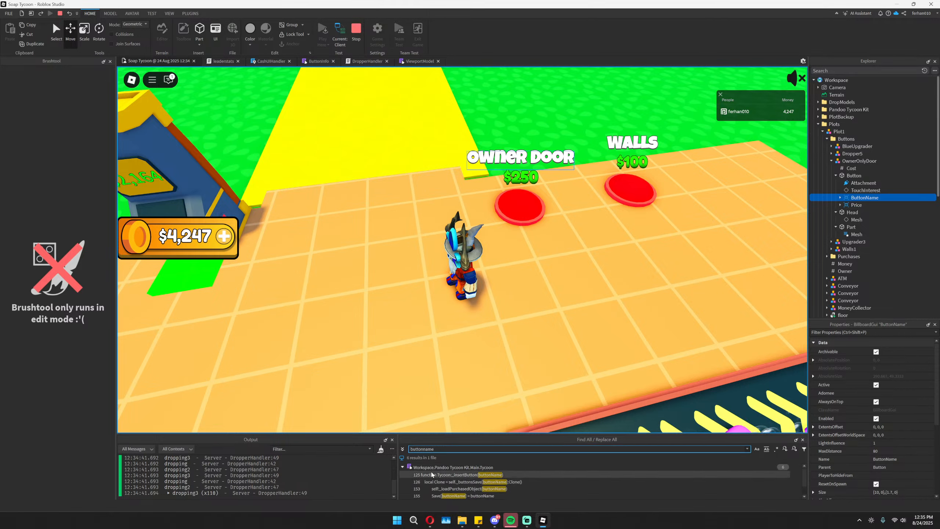
pyautogui.click(402, 468)
pyautogui.click(434, 451)
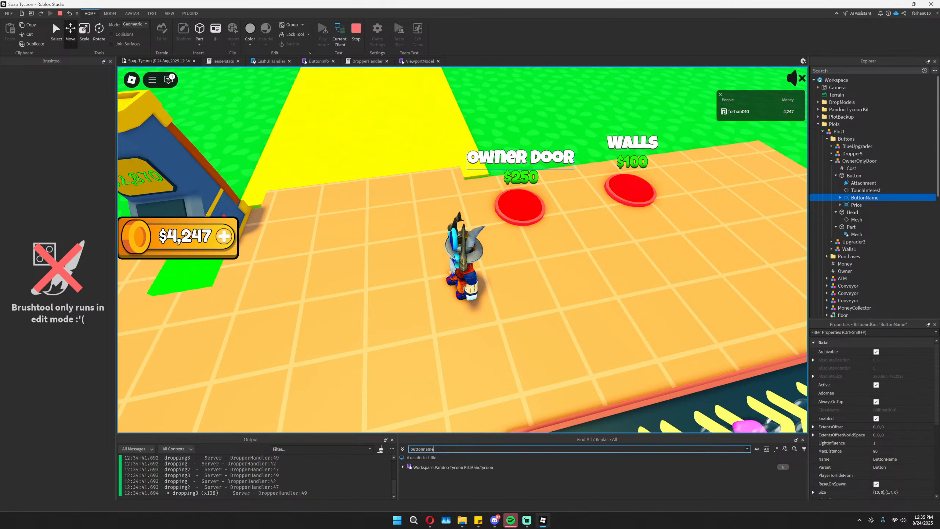
pyautogui.hotkey('ctrl', 'a')
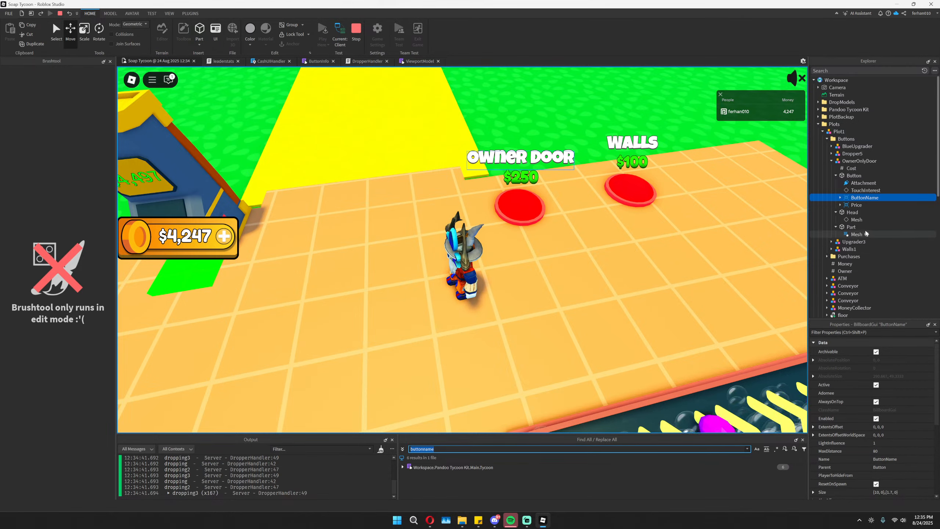
# - Inspect the Price and ButtonName billboards' contents, then search all scripts for "reward"
pyautogui.click(855, 205)
pyautogui.click(851, 198)
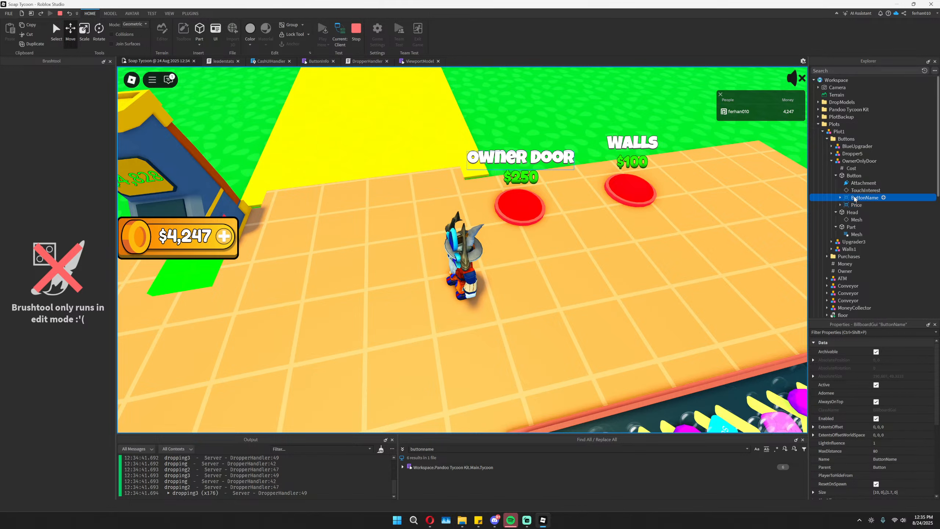
pyautogui.click(840, 198)
pyautogui.click(840, 198)
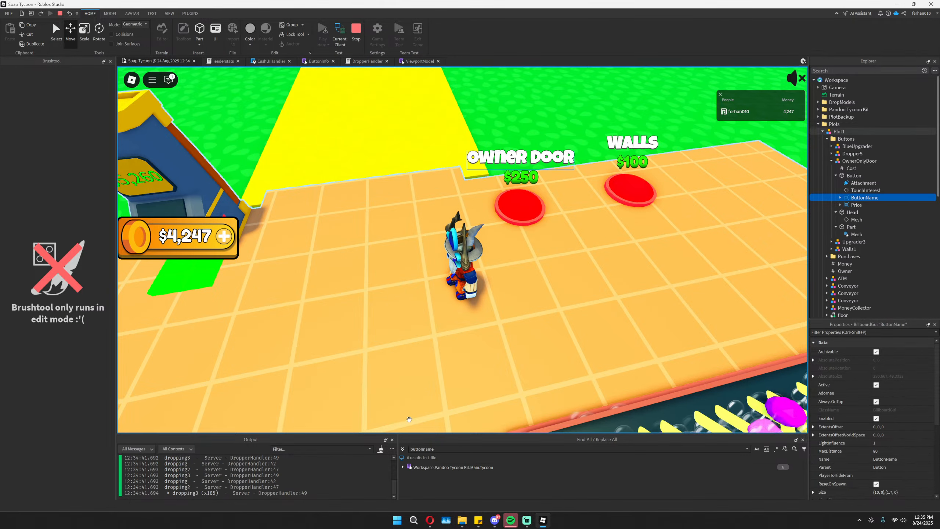
pyautogui.click(433, 448)
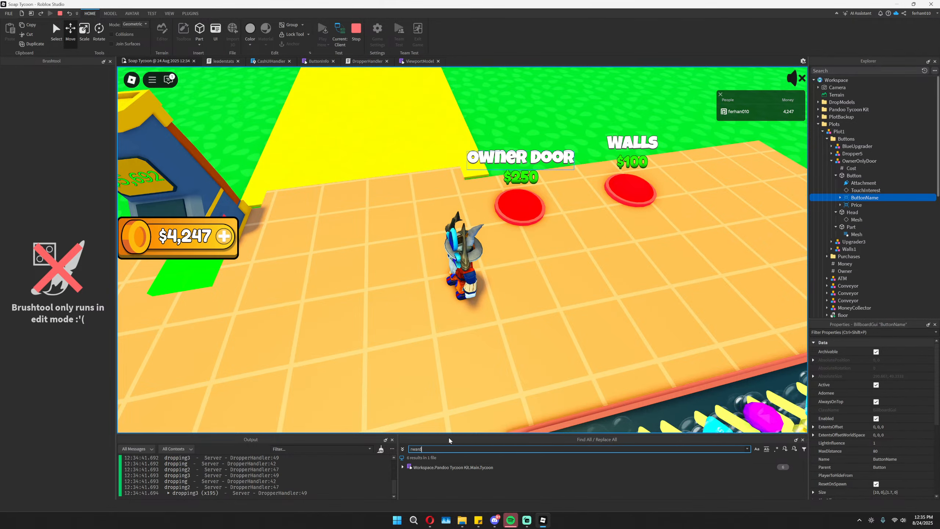
pyautogui.write('reward')
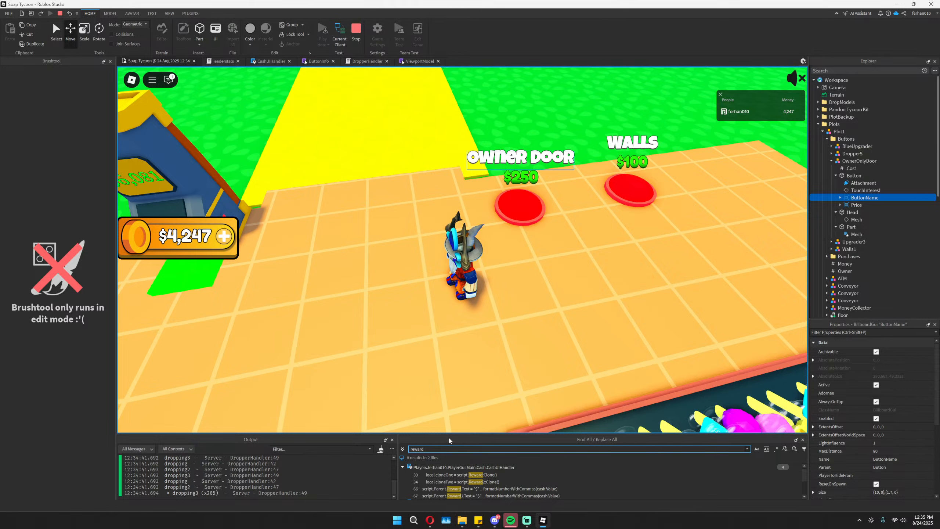
# - Examine the "reward" matches in the CashUIHandler script and close the player's copy of it
pyautogui.click(487, 488)
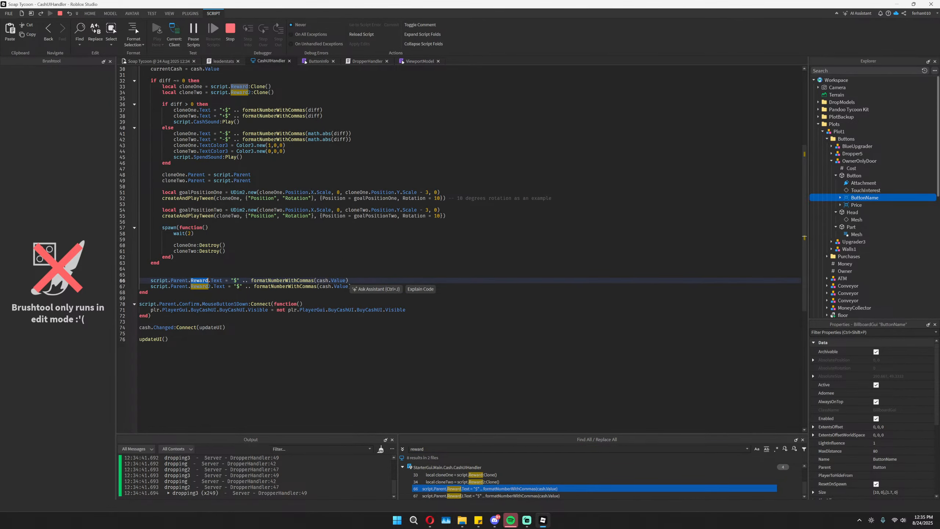
pyautogui.click(494, 481)
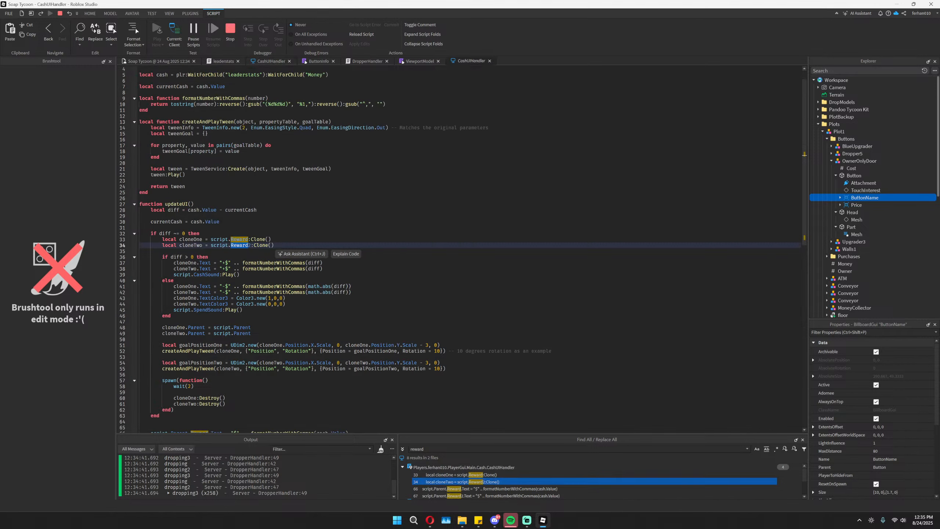
pyautogui.click(489, 61)
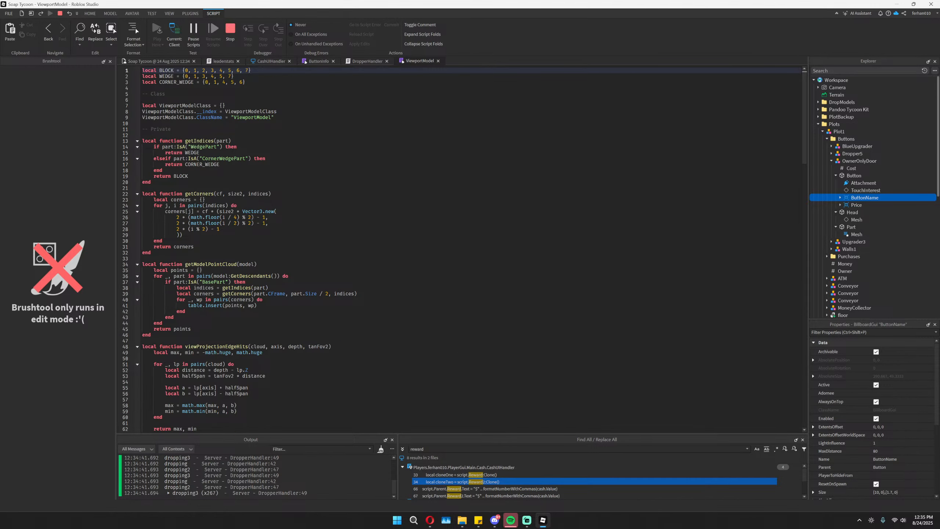
# - Return to the running game, switch it to the server view, and look closely at the Walls and Owner Door buttons
pyautogui.click(159, 61)
pyautogui.click(339, 35)
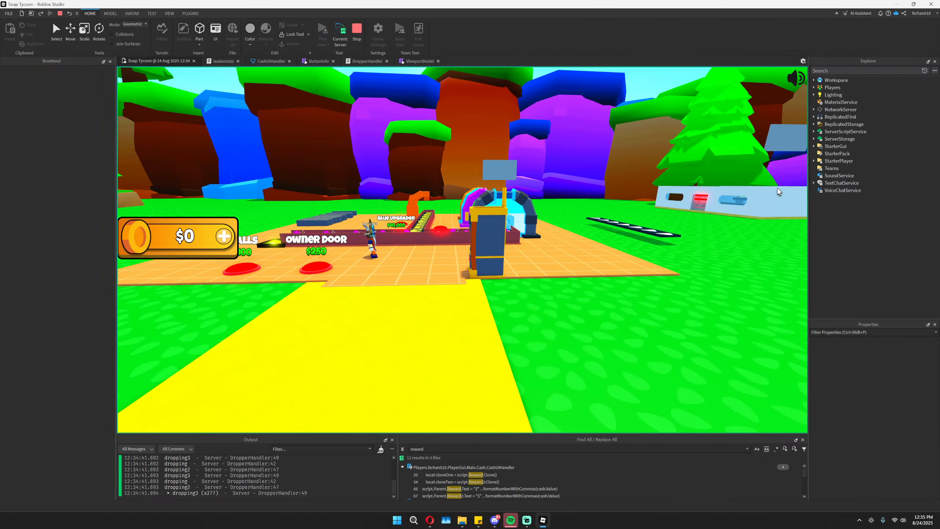
pyautogui.moveTo(448, 238); pyautogui.dragTo(514, 261, button='right')
pyautogui.press('w')
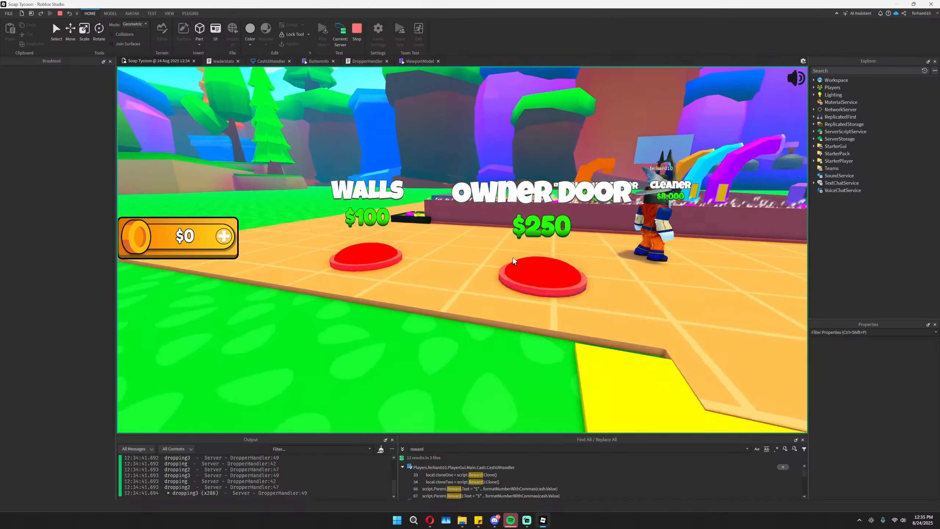
pyautogui.press('s')
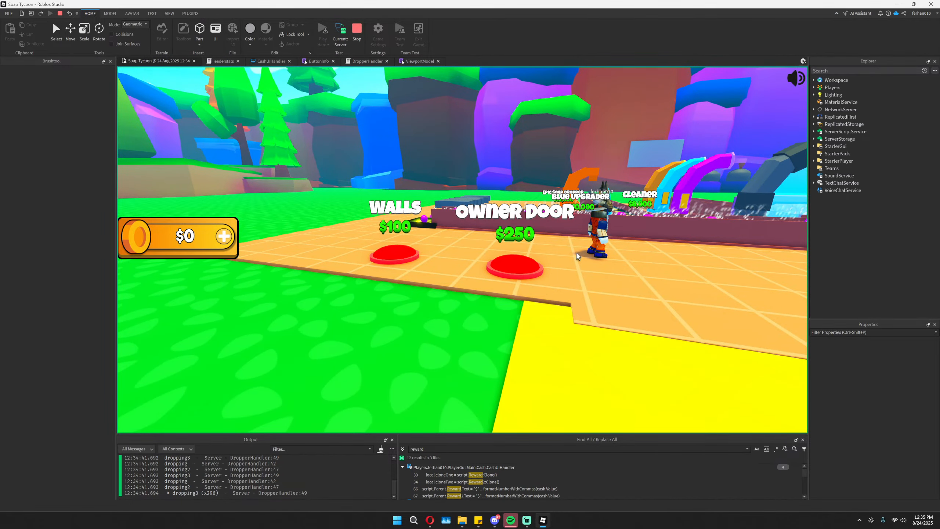
# - List the scripts in ServerScriptService and look over the plot's purchase buttons and conveyors from the server view
pyautogui.click(813, 132)
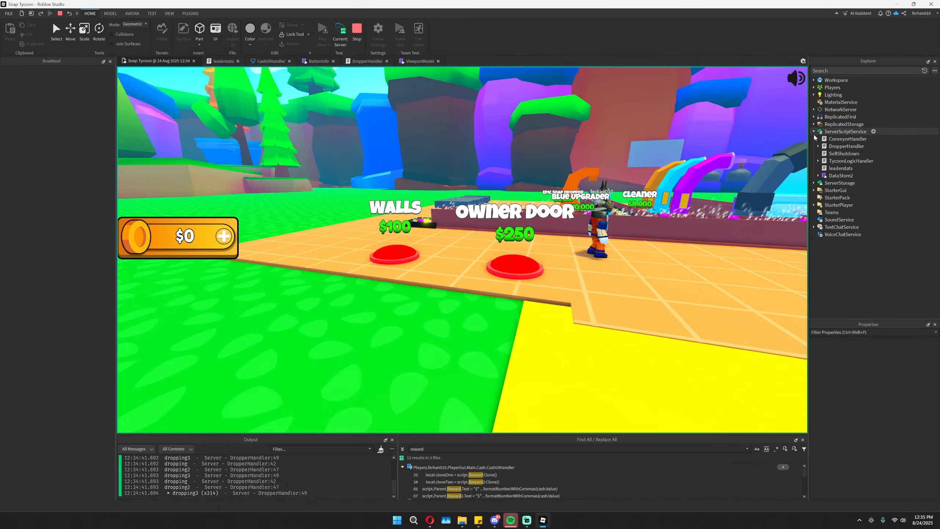
pyautogui.press('d')
pyautogui.moveTo(671, 165); pyautogui.dragTo(672, 163, button='right')
pyautogui.scroll(-4, 672, 165)
pyautogui.scroll(5, 671, 164)
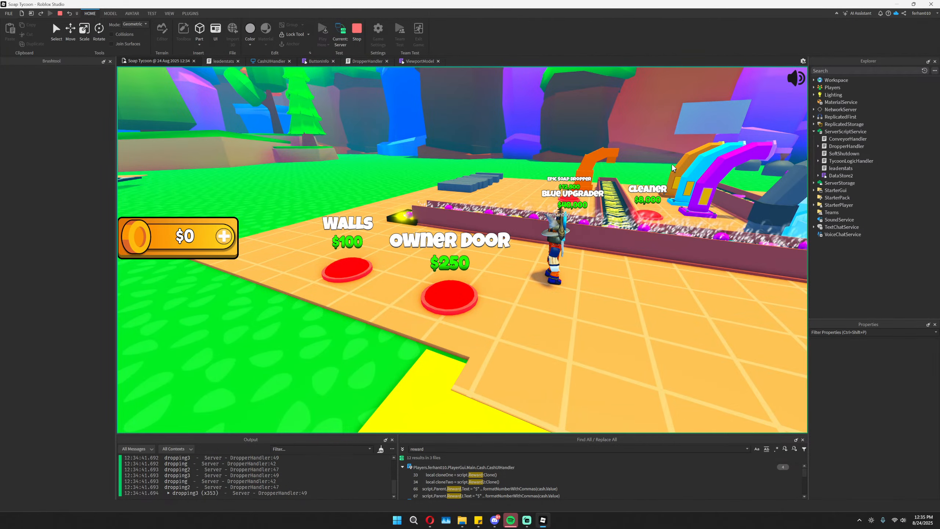
pyautogui.press('w')
pyautogui.press('d')
pyautogui.press('s')
pyautogui.press('a')
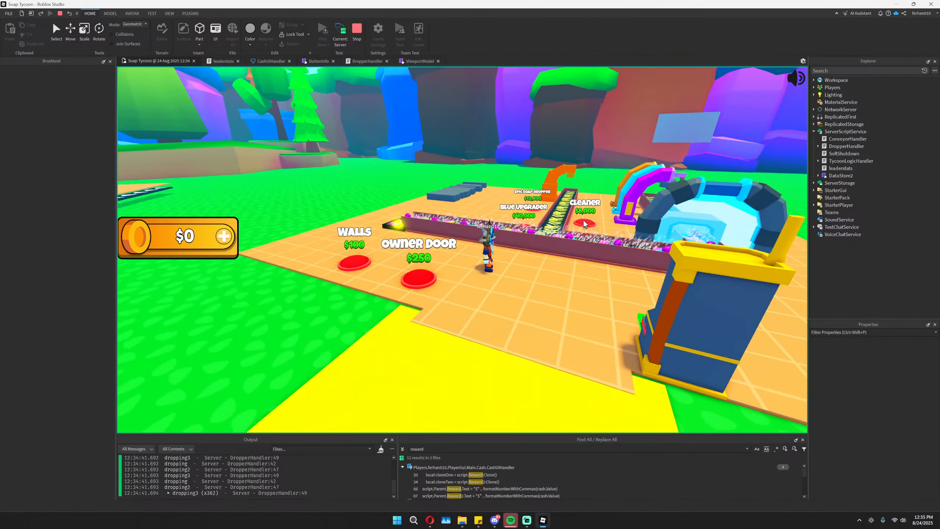
# - Select the Owner Door button's red part and turn on the tag World View to examine the tagged objects around the plot
pyautogui.press('w')
pyautogui.press('a')
pyautogui.hotkey('ctrl', '2')
pyautogui.keyDown('alt'); pyautogui.click(480, 304); pyautogui.keyUp('alt')
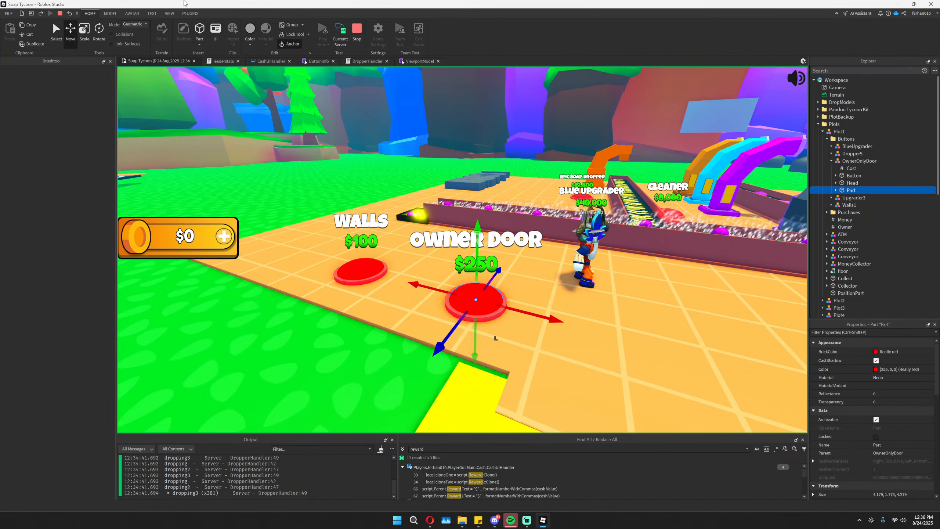
pyautogui.click(190, 13)
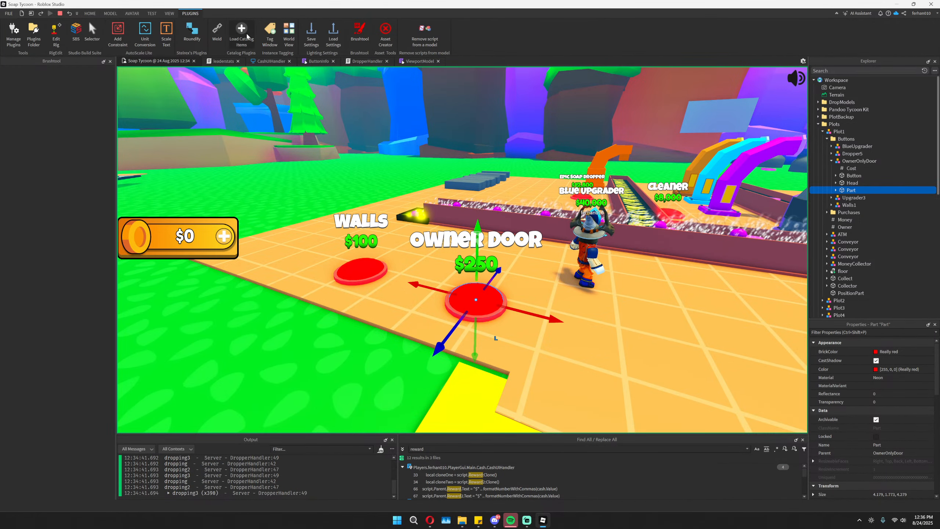
pyautogui.click(289, 34)
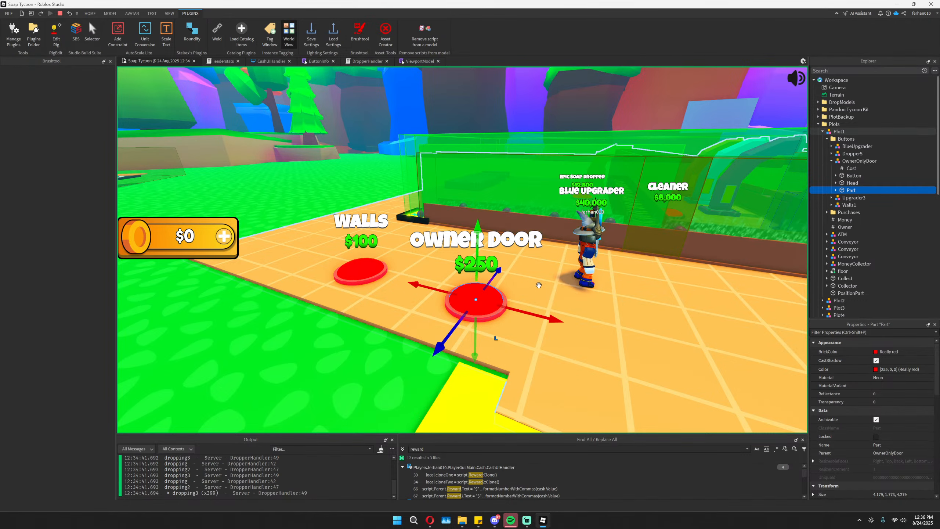
pyautogui.moveTo(311, 172); pyautogui.dragTo(302, 206, button='right')
pyautogui.scroll(-8, 301, 205)
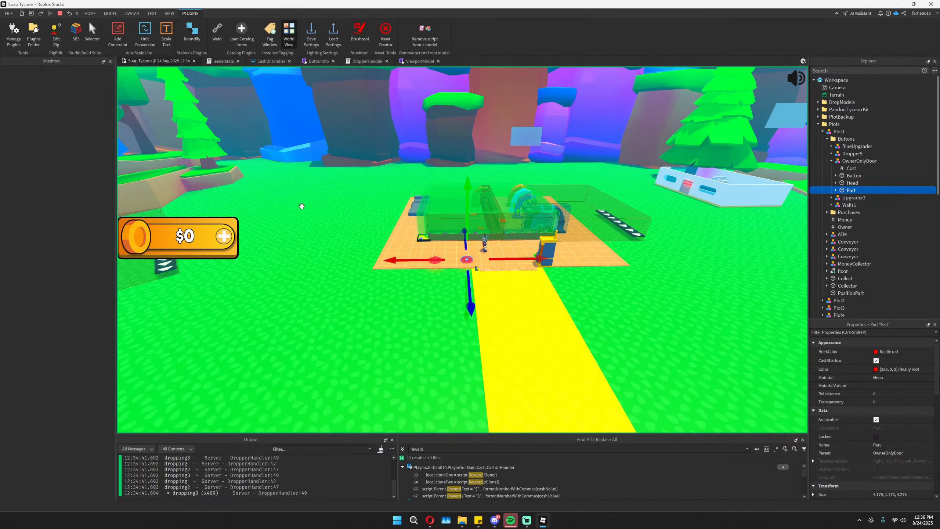
pyautogui.press('f')
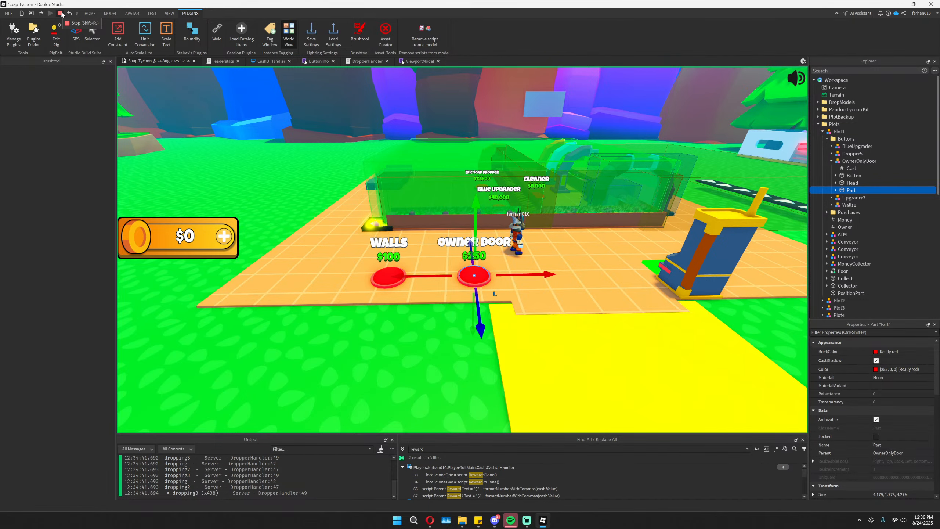
# - Stop the play test and return to the tycoon building's entrance in edit mode
pyautogui.click(60, 14)
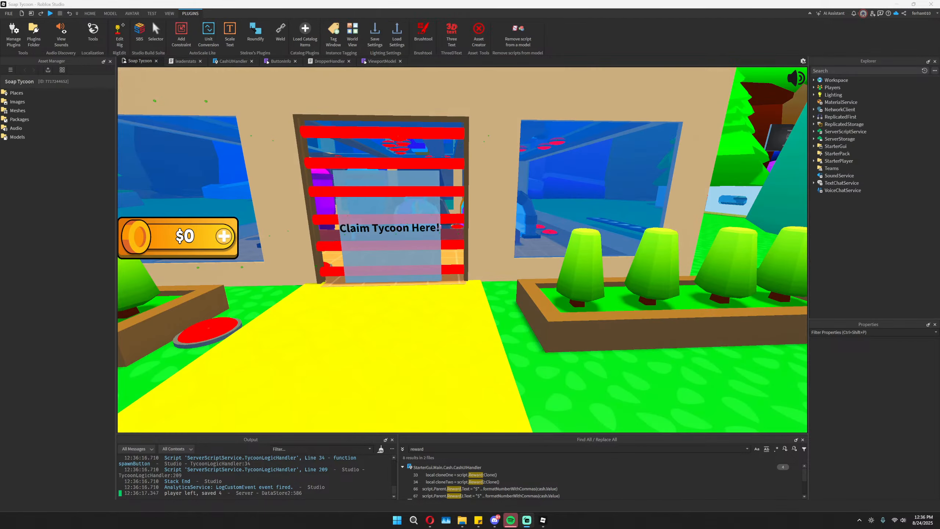
pyautogui.scroll(-10, 670, 253)
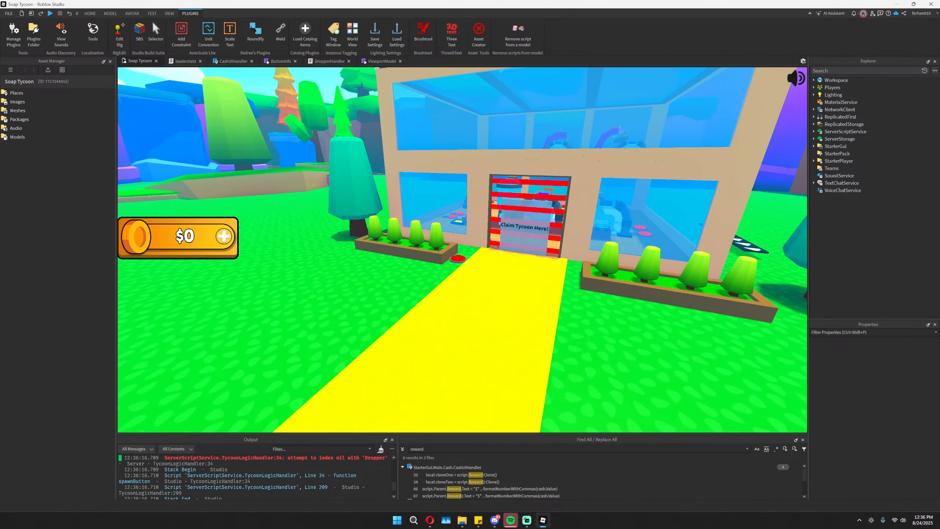
pyautogui.press('s')
pyautogui.moveTo(467, 311); pyautogui.dragTo(468, 312, button='right')
pyautogui.press('a')
pyautogui.scroll(10, 467, 312)
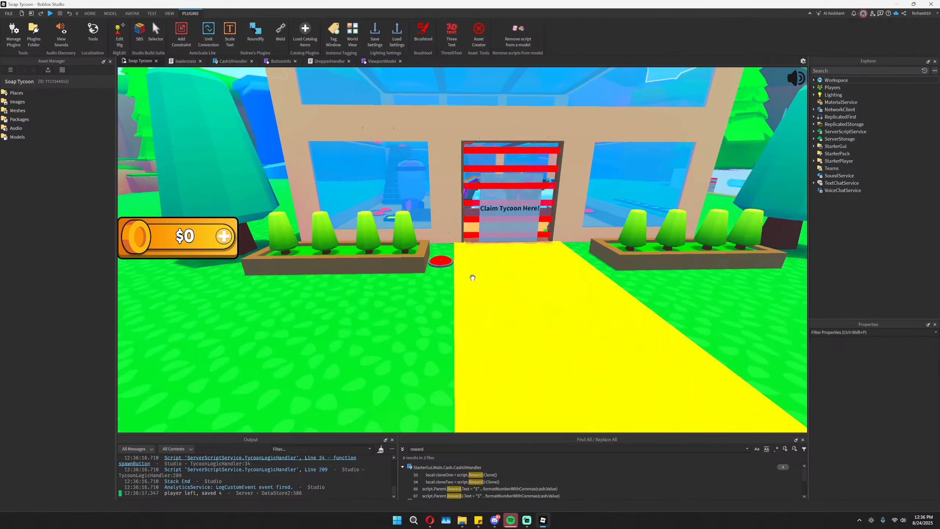
# - Select the red part of the Plants button outside the entrance and examine it from around the doorway
pyautogui.scroll(-3, 471, 272)
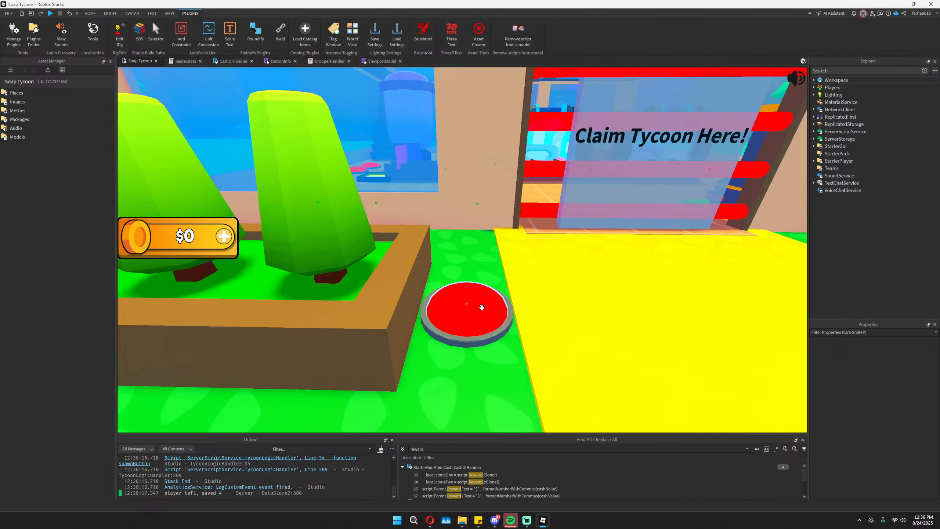
pyautogui.keyDown('alt'); pyautogui.click(482, 307); pyautogui.keyUp('alt')
pyautogui.press('d')
pyautogui.moveTo(554, 282); pyautogui.dragTo(554, 282, button='right')
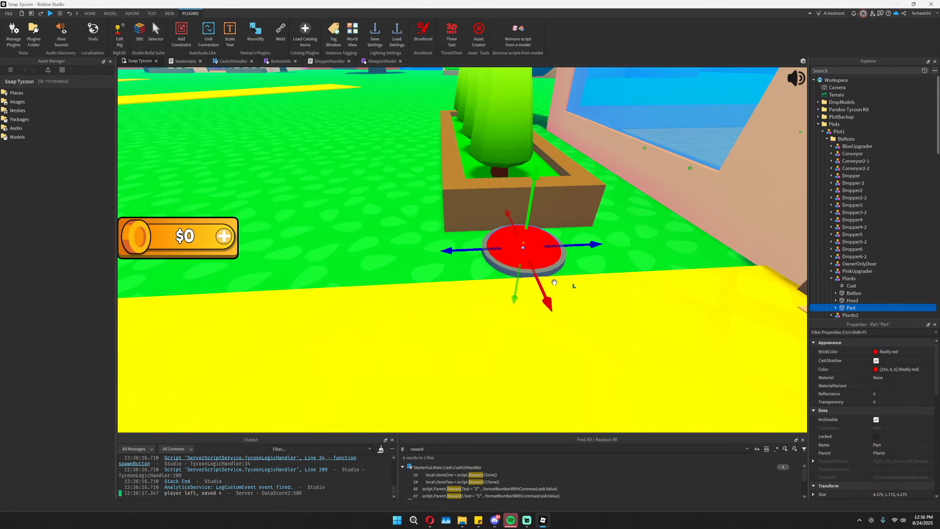
pyautogui.press('s')
pyautogui.press('d')
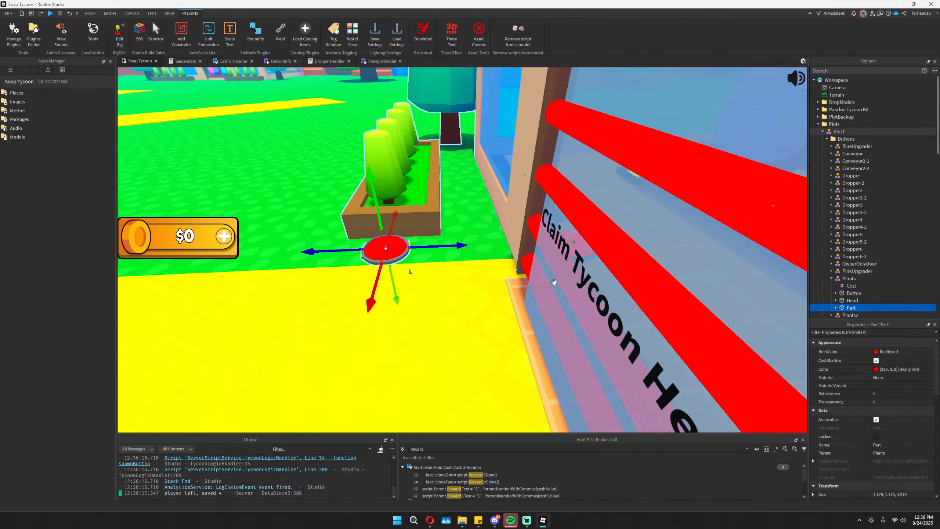
pyautogui.press('d')
pyautogui.press('s')
pyautogui.press('a')
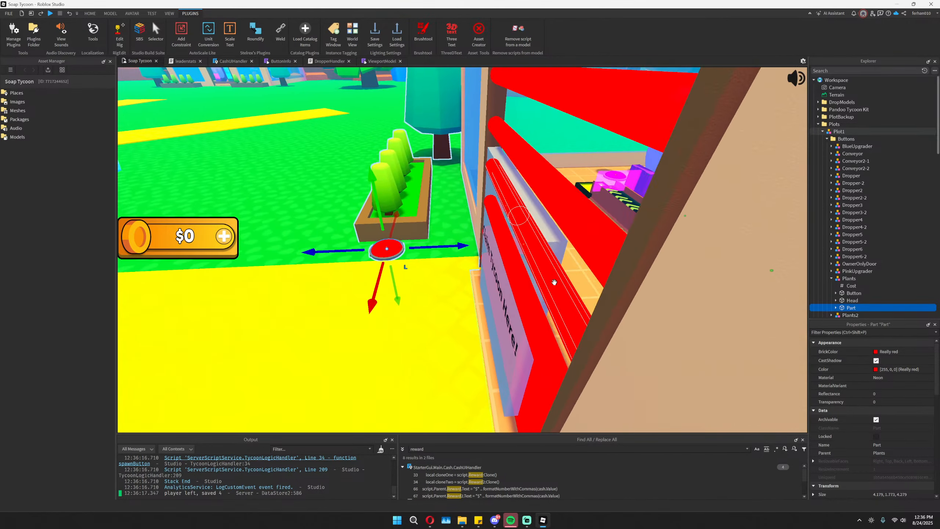
pyautogui.press('a')
pyautogui.press('w')
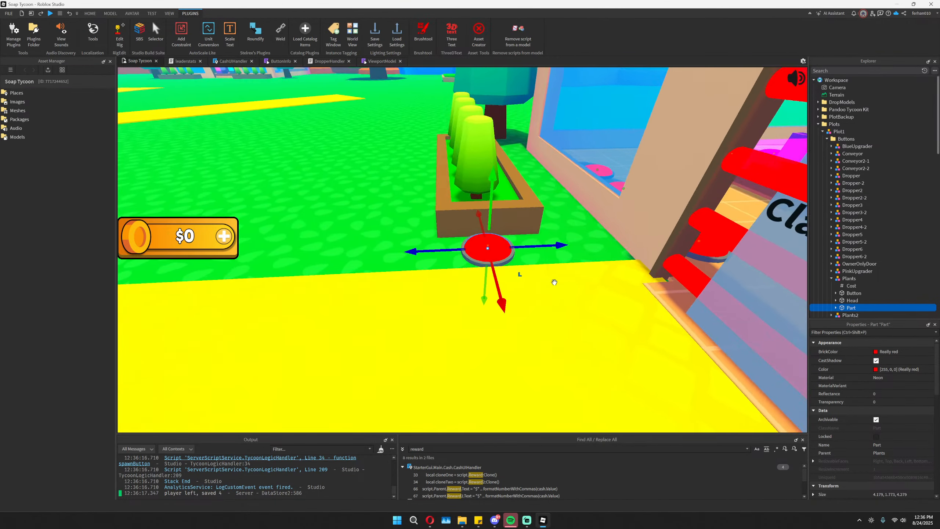
pyautogui.press('d')
pyautogui.press('w')
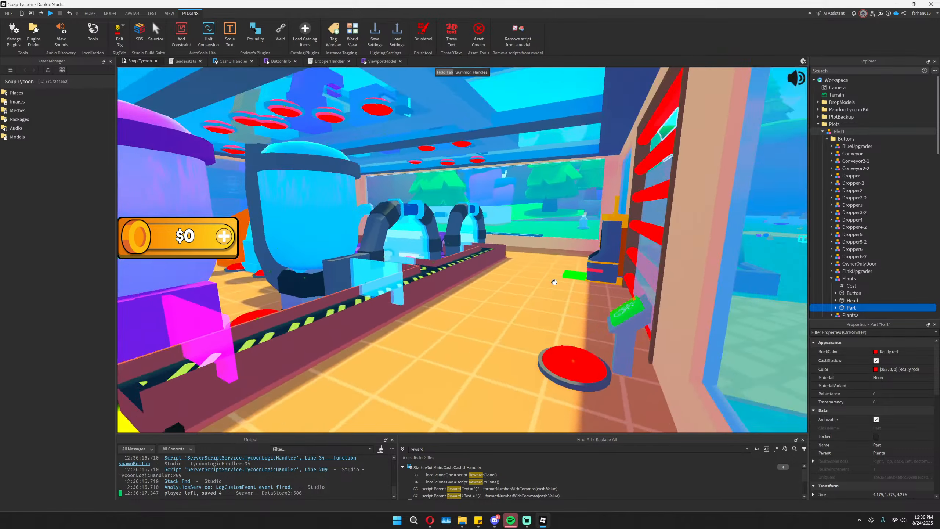
# - Select the red part of the OwnerOnlyDoor button inside the building and return to the view of the entrance
pyautogui.press('f')
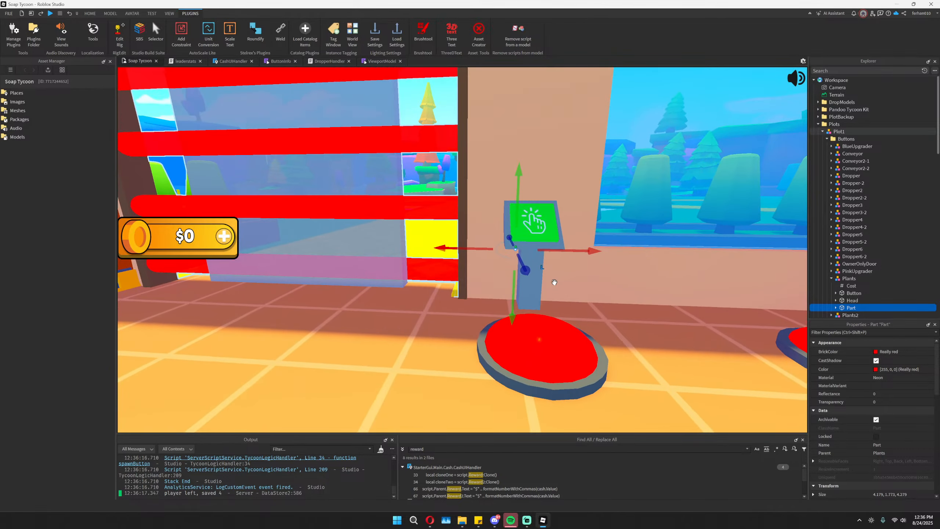
pyautogui.click(536, 316)
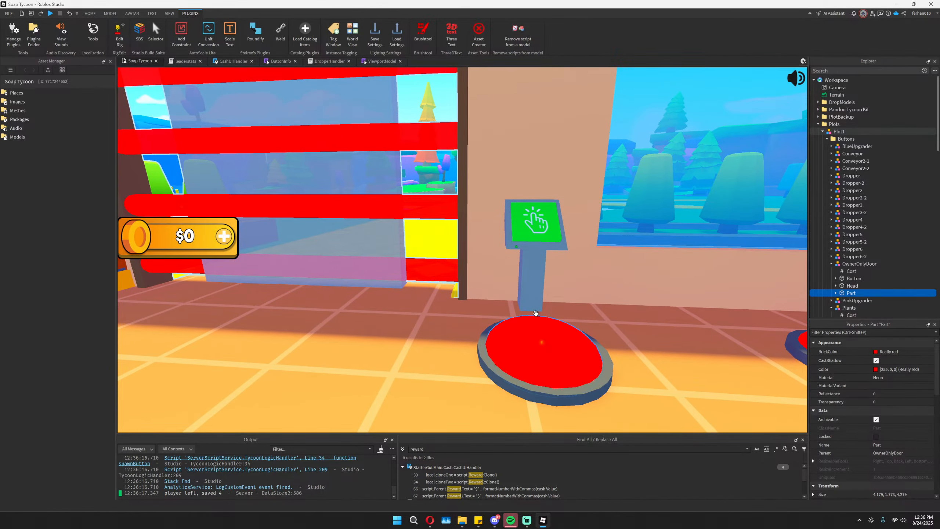
pyautogui.moveTo(536, 313); pyautogui.dragTo(535, 313, button='right')
pyautogui.press('s')
pyautogui.press('s')
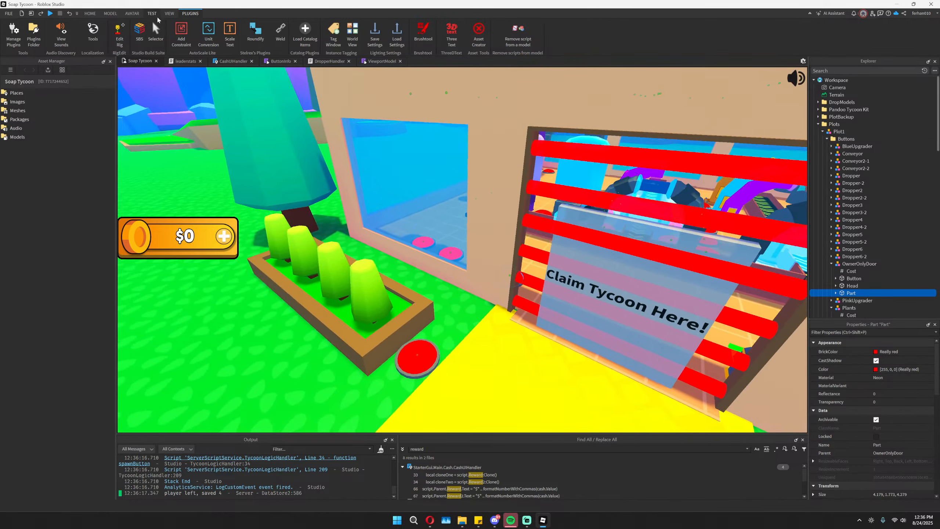
# - Insert a LocalScript into StarterGui and go back to the 3D view of the place
pyautogui.click(155, 14)
pyautogui.scroll(-9, 900, 177)
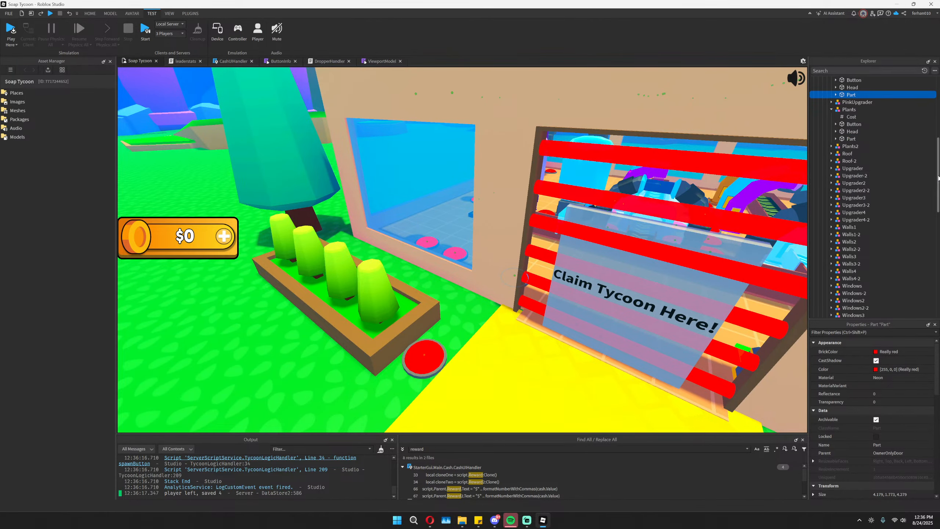
pyautogui.moveTo(938, 178); pyautogui.dragTo(937, 296)
pyautogui.click(813, 263)
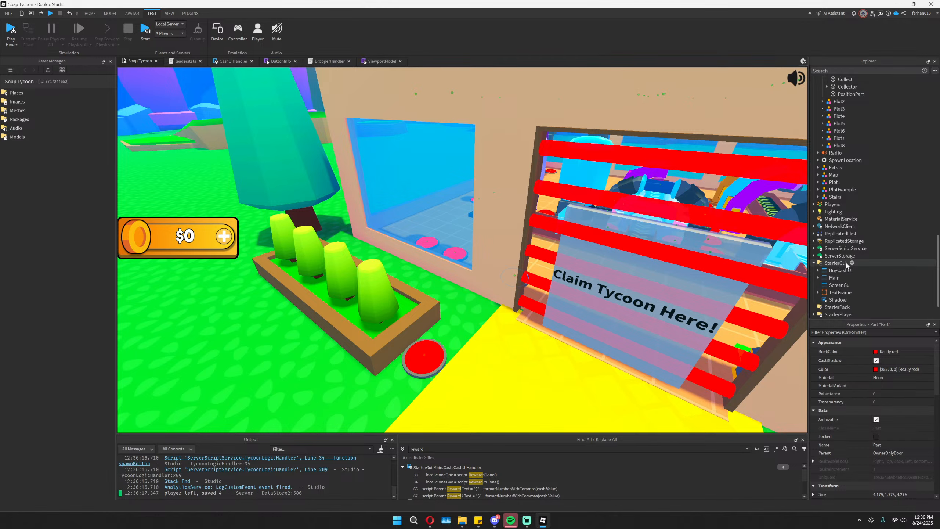
pyautogui.click(851, 263)
pyautogui.write('loca')
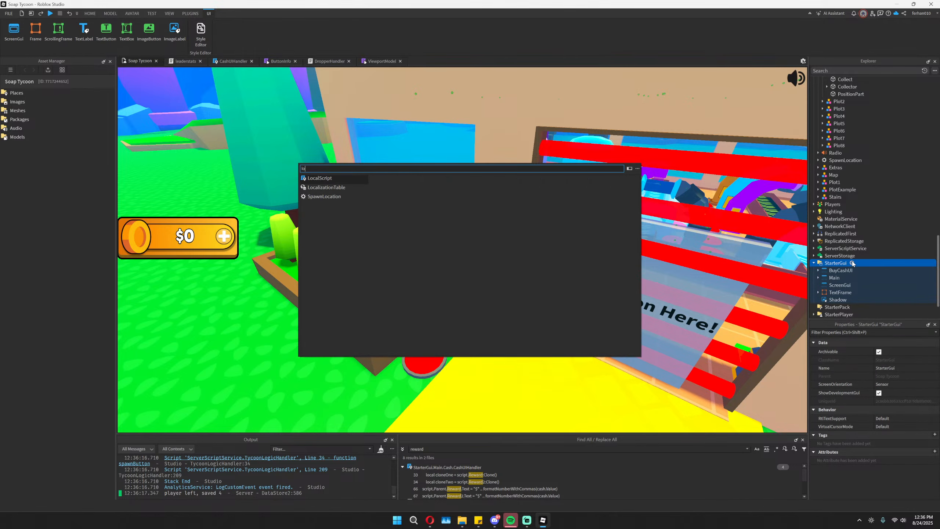
pyautogui.press('Return')
pyautogui.click(836, 299)
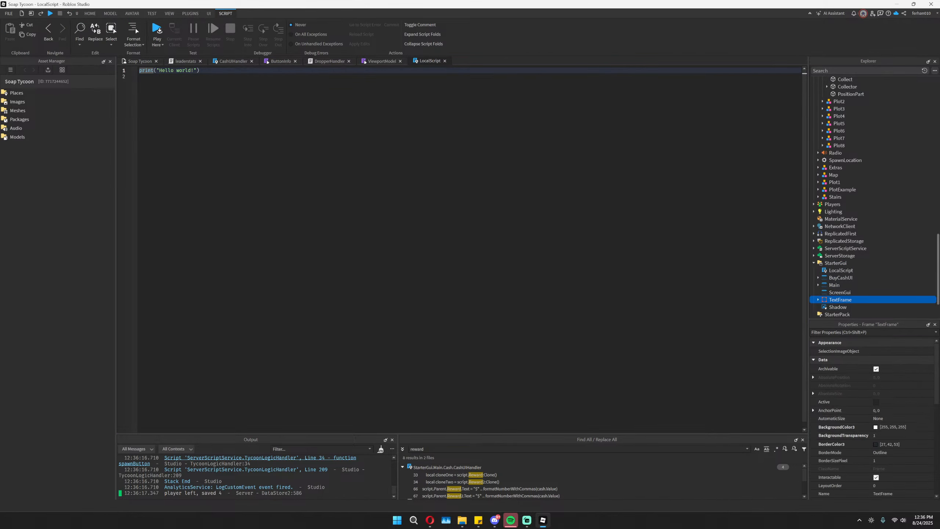
pyautogui.click(139, 61)
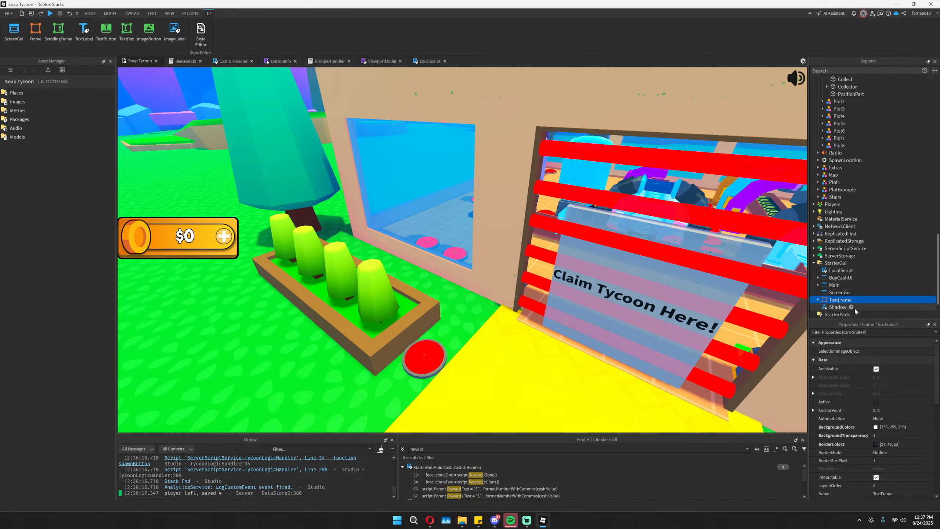
pyautogui.press('Delete')
pyautogui.click(836, 300)
pyautogui.press('Delete')
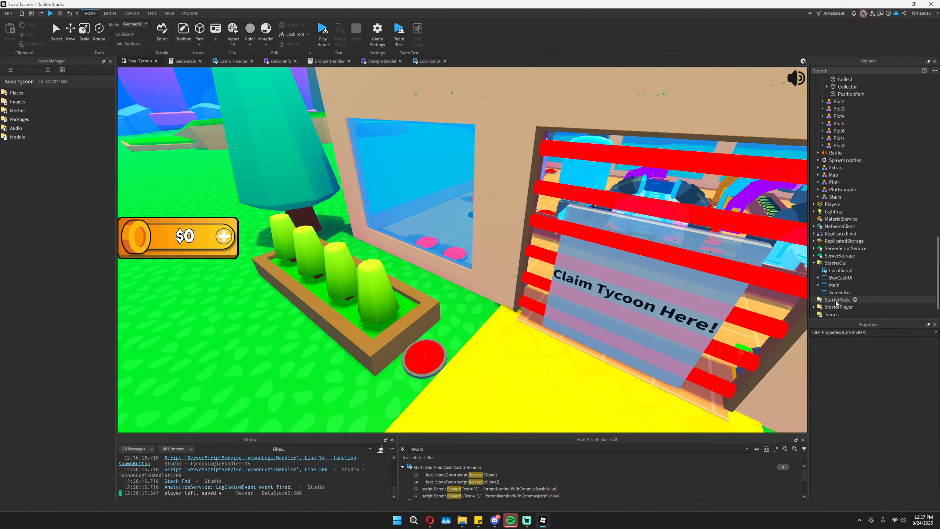
pyautogui.scroll(20, 843, 179)
pyautogui.scroll(4, 847, 185)
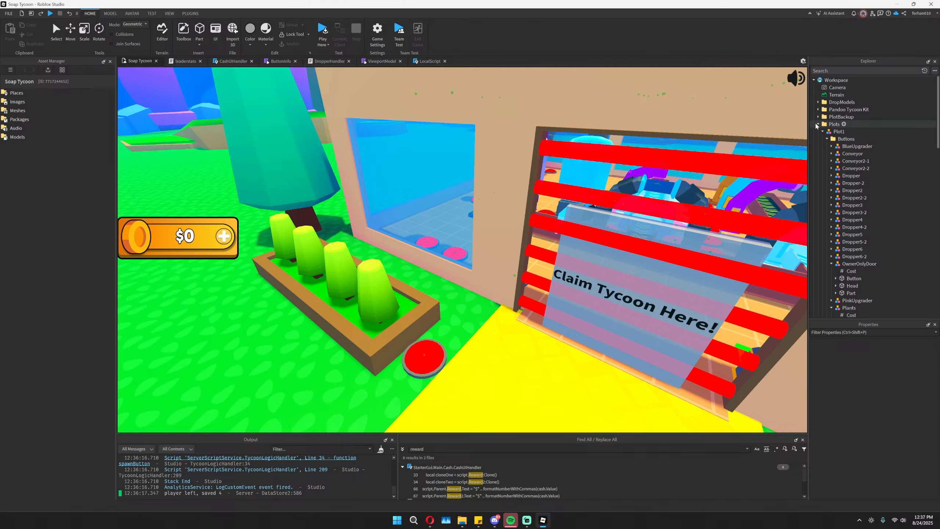
pyautogui.hotkey('ctrl', 'z')
pyautogui.hotkey('ctrl', 'z')
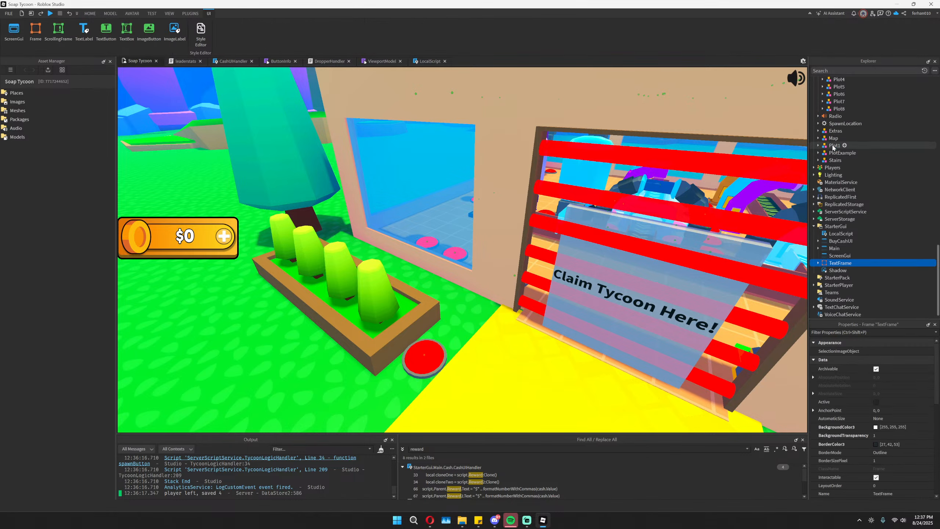
# - Collapse the Plots folder and set the volume of the Radio sound in Workspace to 0
pyautogui.scroll(14, 867, 178)
pyautogui.scroll(20, 874, 174)
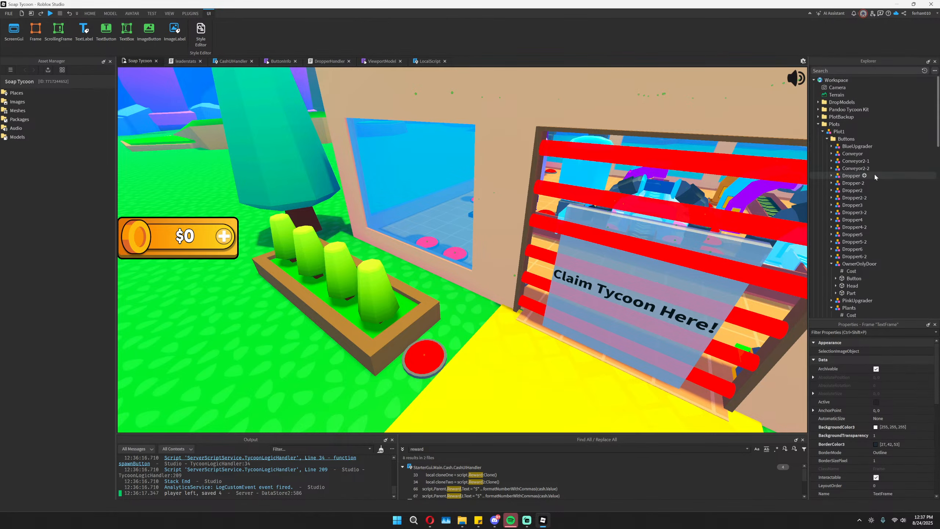
pyautogui.click(818, 124)
pyautogui.click(835, 132)
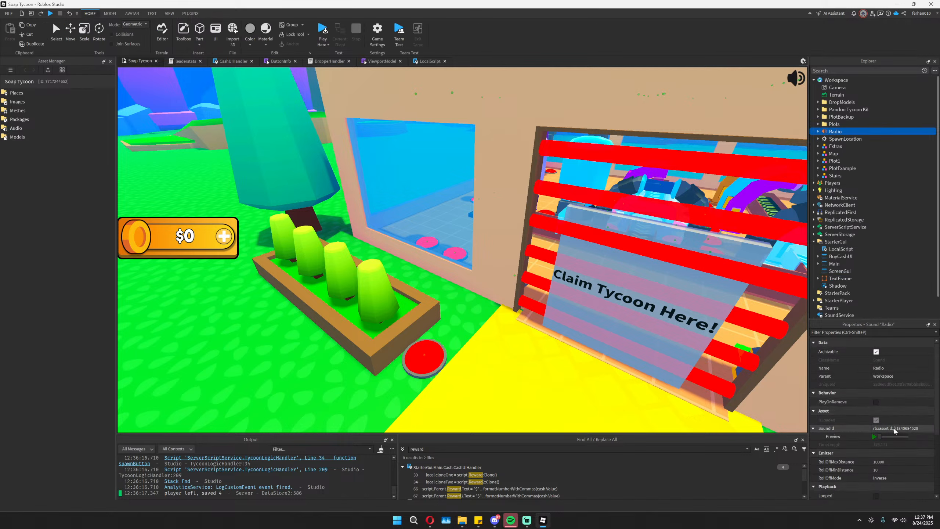
pyautogui.scroll(-5, 888, 429)
pyautogui.click(882, 443)
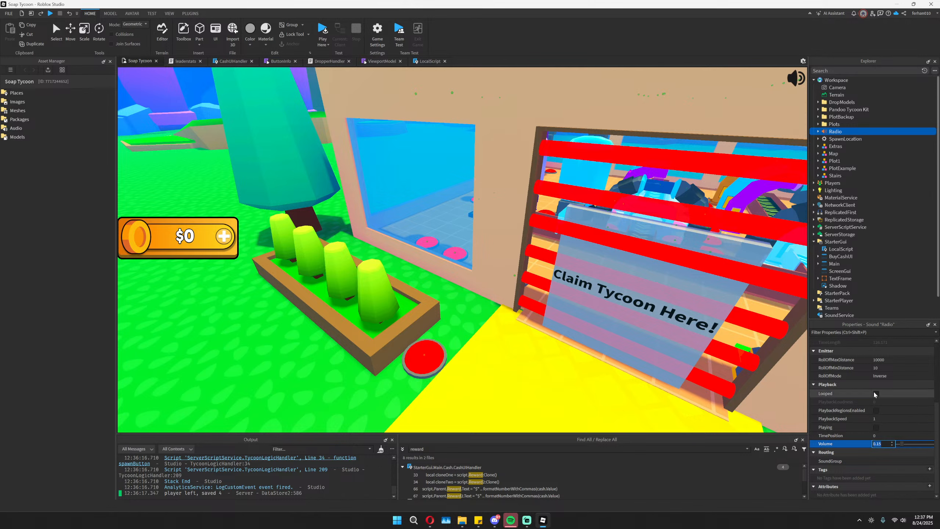
pyautogui.scroll(1, 874, 390)
pyautogui.scroll(2, 873, 391)
pyautogui.scroll(2, 875, 392)
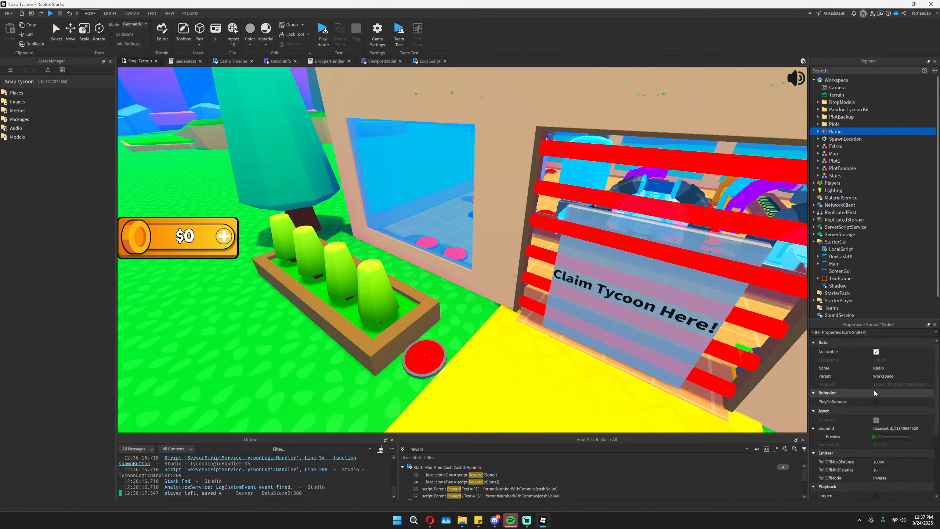
pyautogui.scroll(-4, 874, 390)
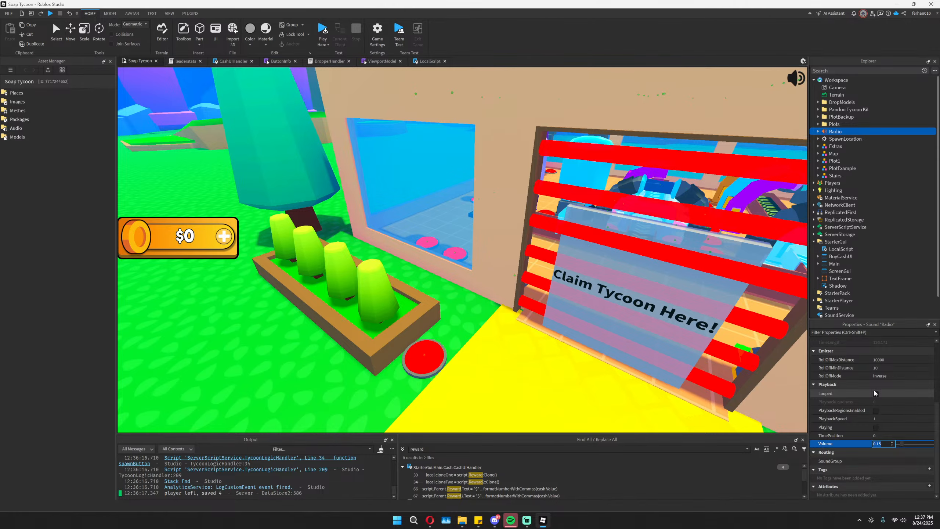
pyautogui.moveTo(334, 259); pyautogui.dragTo(321, 229, button='right')
pyautogui.scroll(-4, 321, 229)
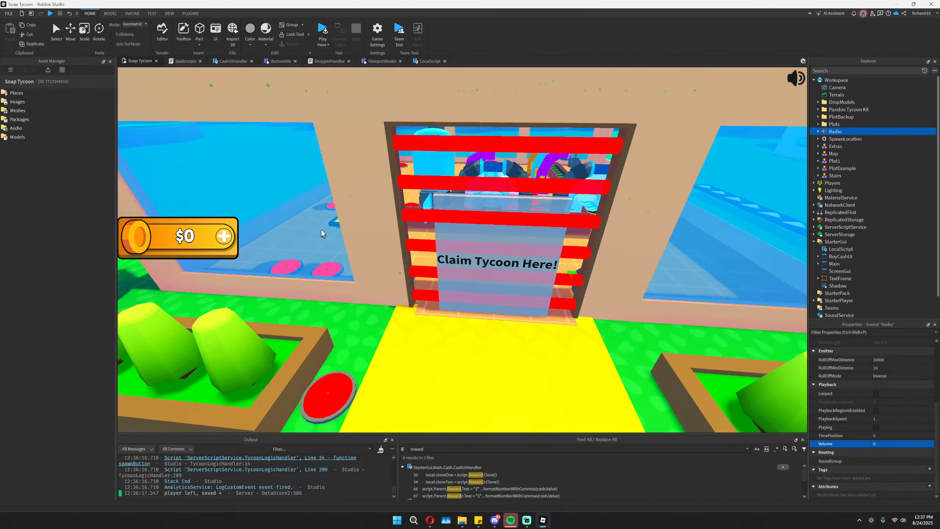
pyautogui.moveTo(315, 265); pyautogui.dragTo(423, 239, button='right')
pyautogui.scroll(4, 458, 271)
pyautogui.scroll(-5, 458, 275)
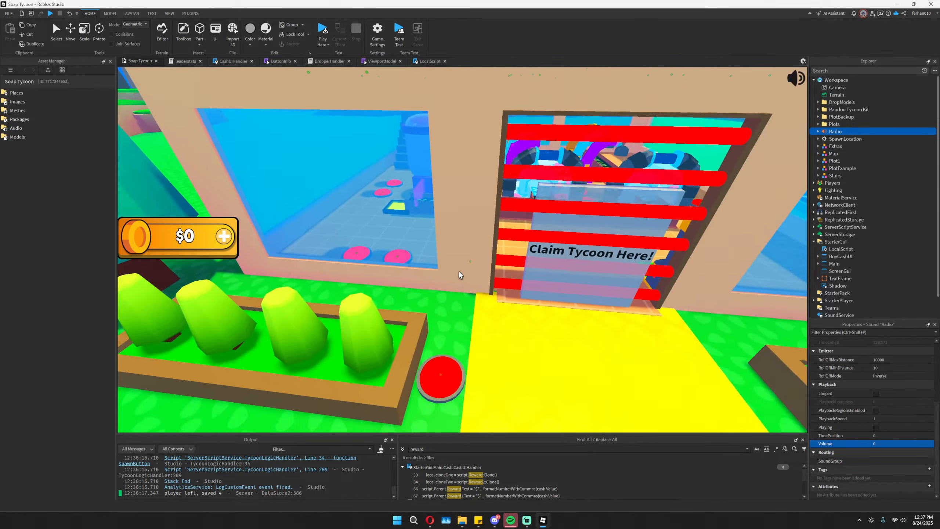
# - Rename the StarterGui LocalScript as RedGreenButtons and move it into StarterPlayerScripts, opened for editing
pyautogui.scroll(-1, 843, 254)
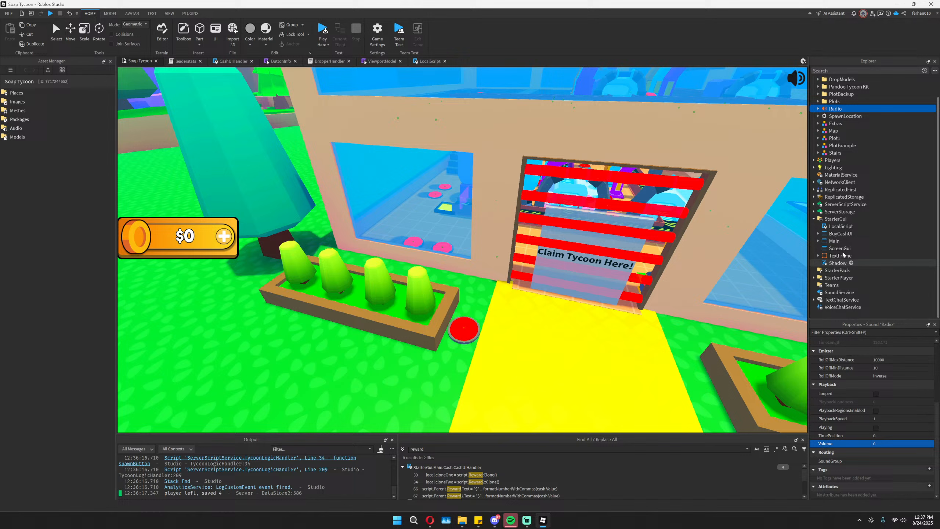
pyautogui.click(841, 226)
pyautogui.press('F2')
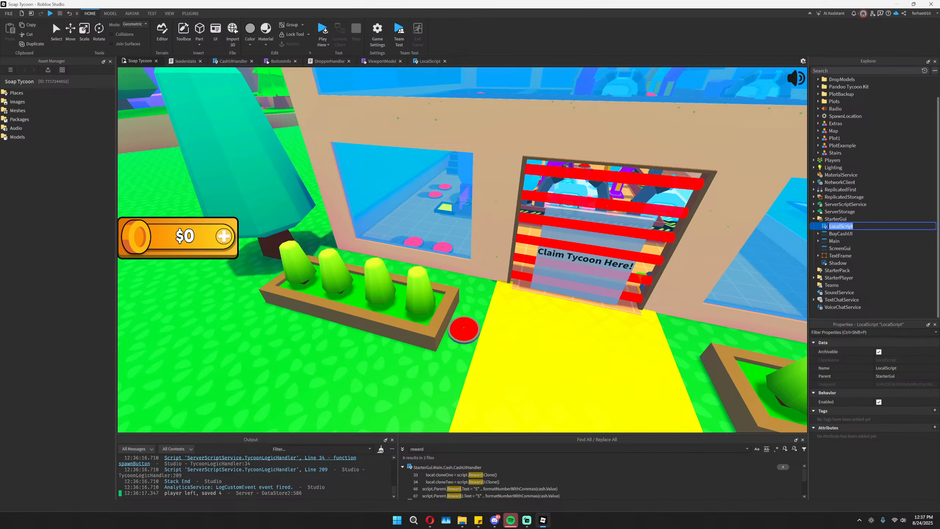
pyautogui.write('RedGreenButtons')
pyautogui.press('Return')
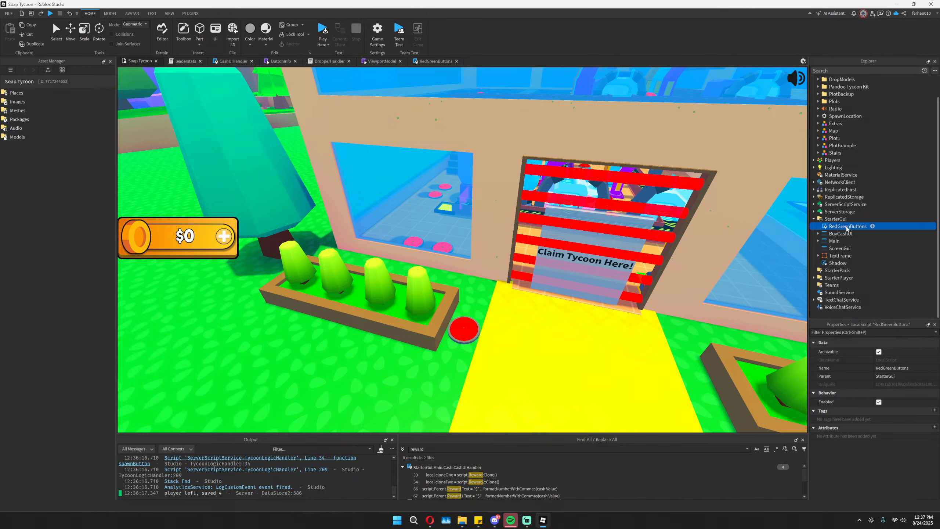
pyautogui.moveTo(846, 226); pyautogui.dragTo(845, 294)
pyautogui.doubleClick(848, 294)
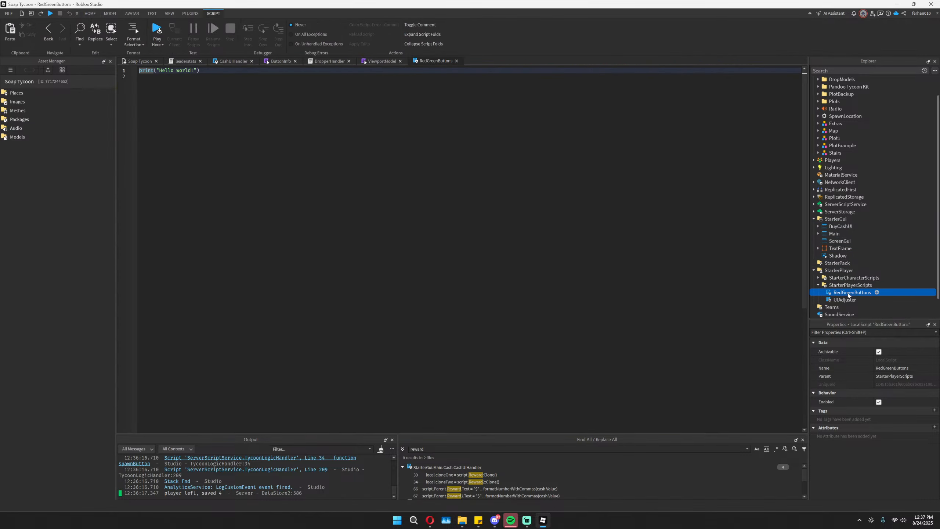
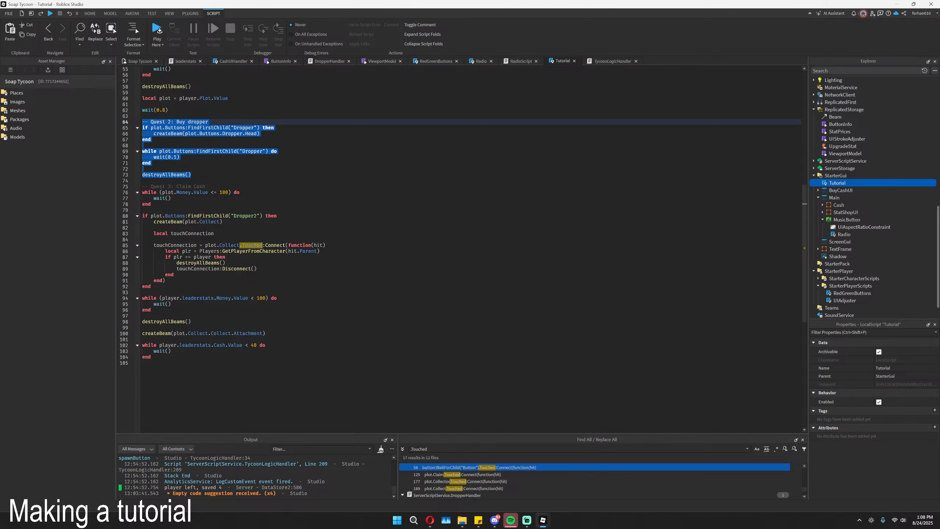
# - In the Tutorial script, replace everything below the leaderstats Money wait loop with a copy of the Quest 2 block
pyautogui.click(143, 315)
pyautogui.click(151, 310)
pyautogui.moveTo(151, 310); pyautogui.dragTo(143, 298)
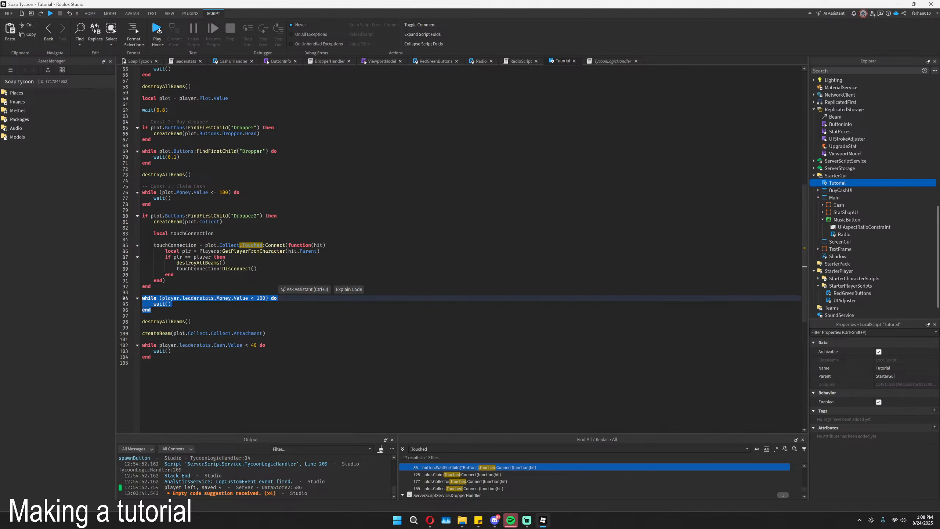
pyautogui.click(152, 310)
pyautogui.moveTo(152, 357); pyautogui.dragTo(143, 322)
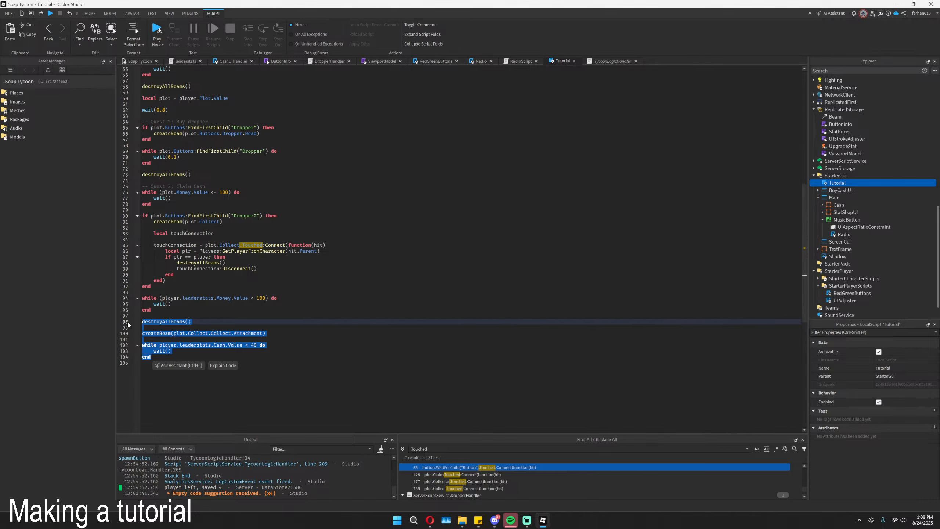
pyautogui.write('-- Quest 2: Buy dropper if plot.Buttons:FindFirstChild("Dropper") then \tcreateBeam(plot.Buttons.Dropper.Head) end  while plot.Buttons:FindFirstChild("Dropper") do \twait(0.1) end  destroyAllBeams()')
# - Change the copied block's comment to "Quest 4: Buy second dropper"
pyautogui.doubleClick(169, 321)
pyautogui.write('4')
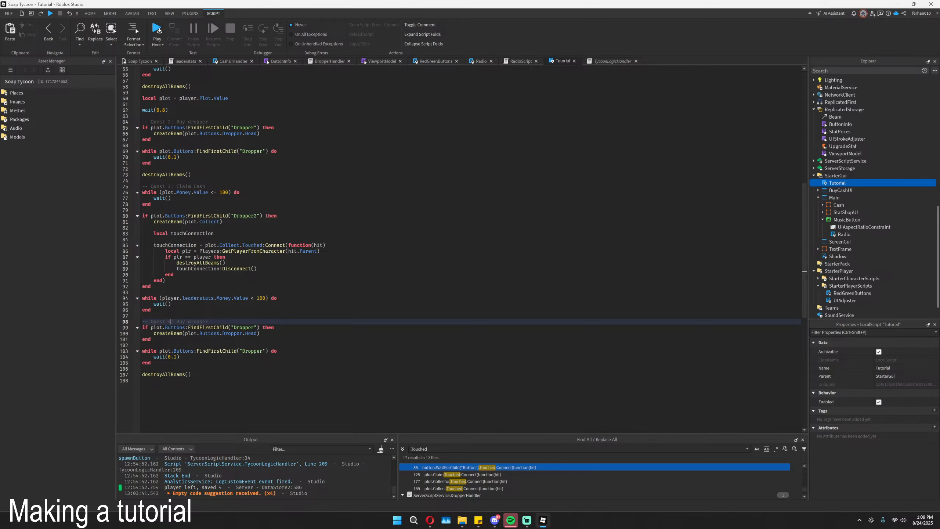
pyautogui.click(188, 321)
pyautogui.write('second')
# - In the Quest 4 block of the Tutorial script, change the if check and the createBeam target from Dropper to Dropper2
pyautogui.click(260, 327)
pyautogui.write('2')
pyautogui.click(247, 333)
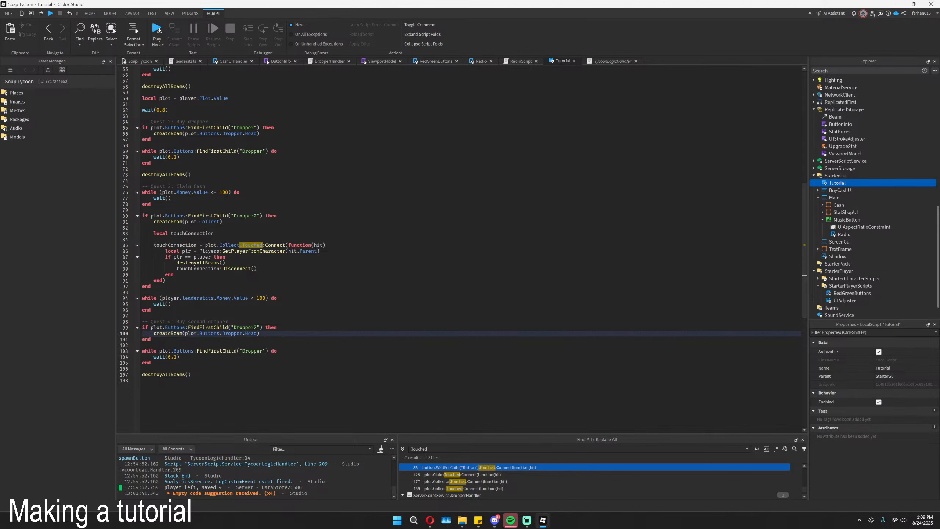
pyautogui.write('2')
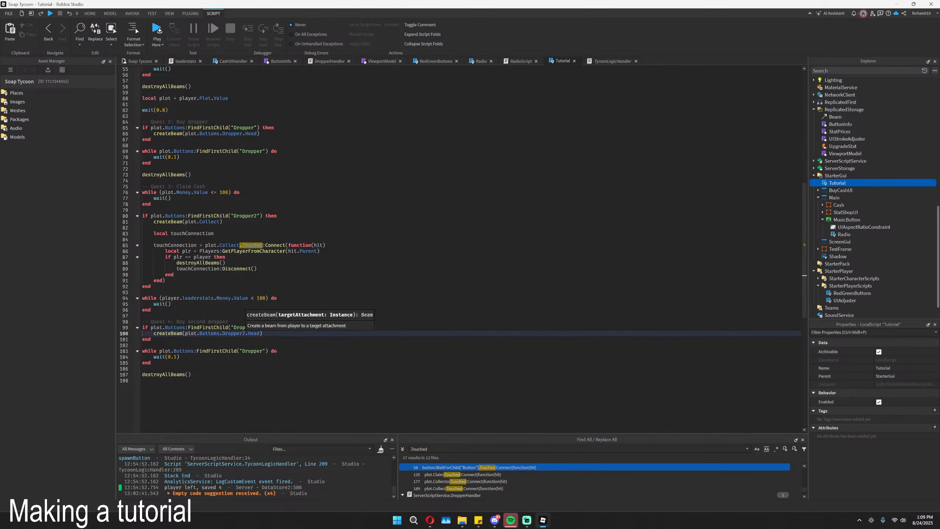
pyautogui.click(266, 351)
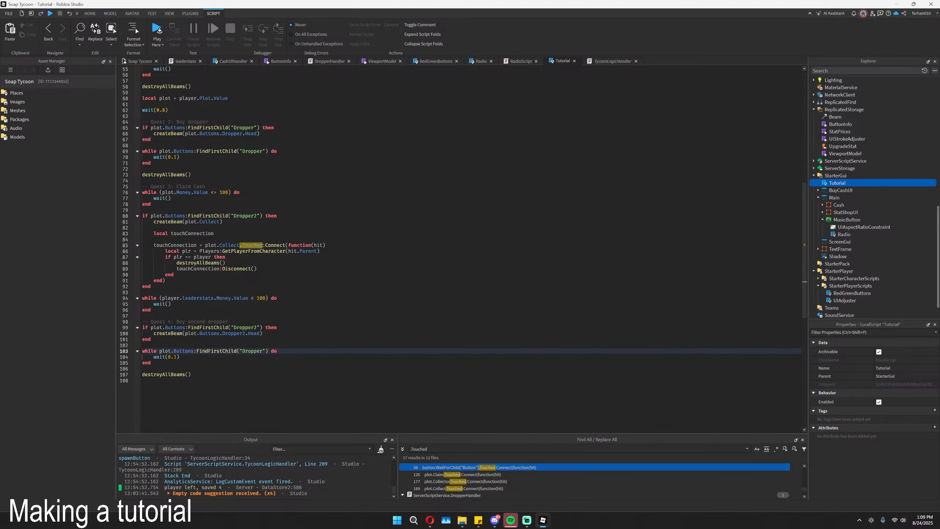
pyautogui.scroll(18, 459, 243)
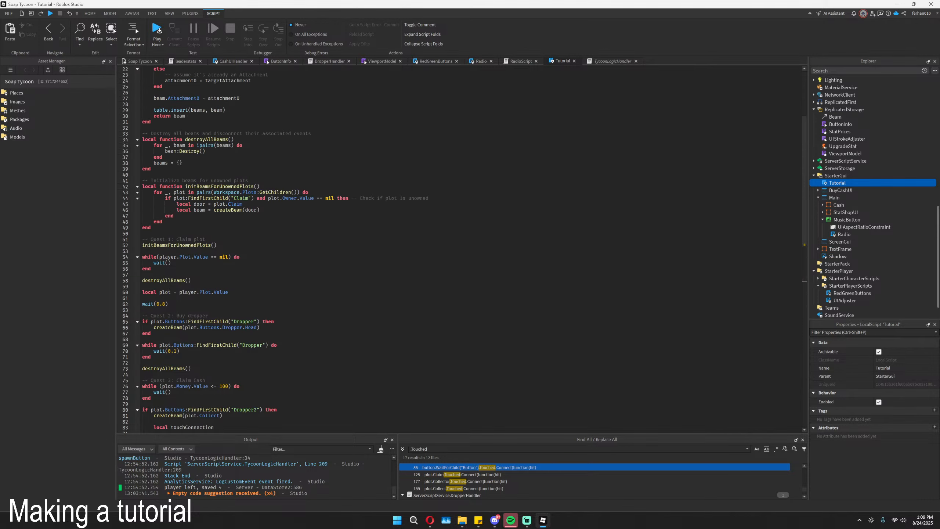
pyautogui.moveTo(171, 387); pyautogui.dragTo(152, 352)
pyautogui.click(144, 299)
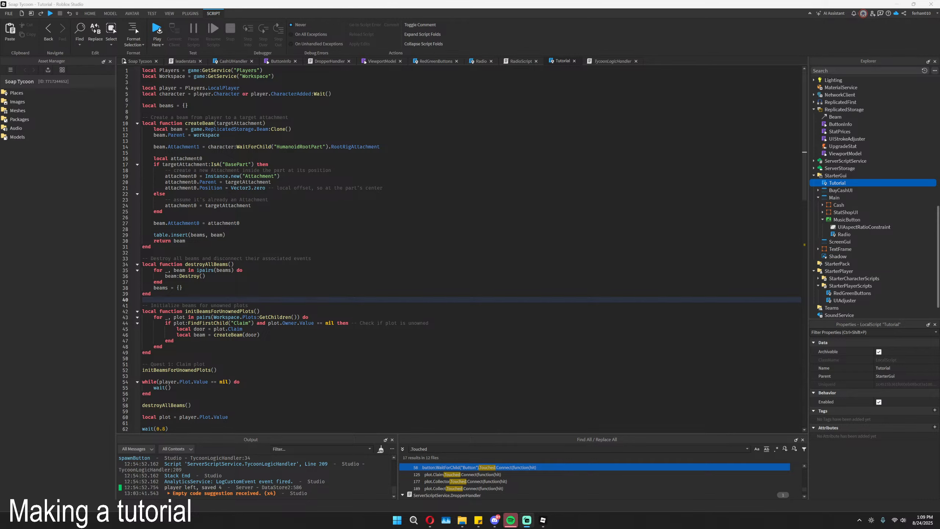
pyautogui.scroll(-1, 814, 255)
# - Collapse StarterPlayer and StarterGui, and set the Value of SaveIteration in ServerStorage to 5
pyautogui.click(813, 249)
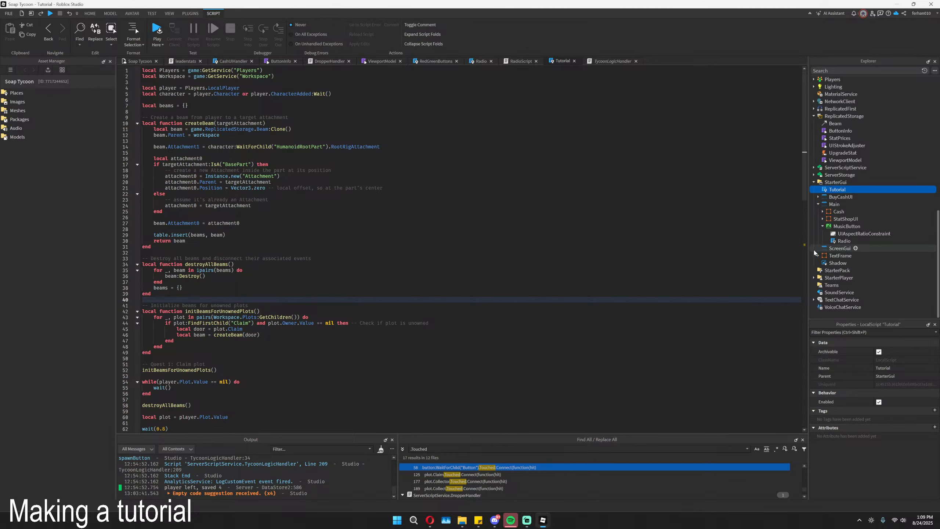
pyautogui.click(814, 182)
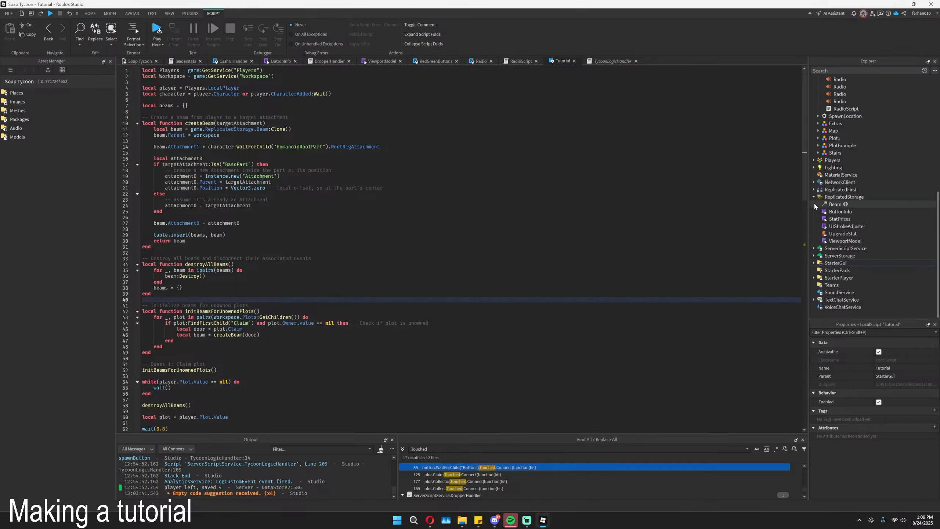
pyautogui.click(814, 256)
pyautogui.click(841, 271)
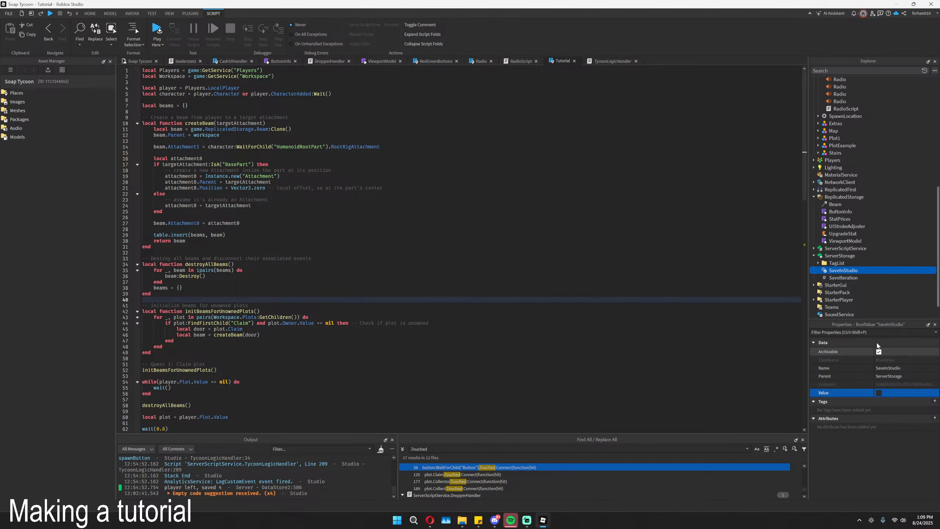
pyautogui.click(843, 277)
pyautogui.click(879, 393)
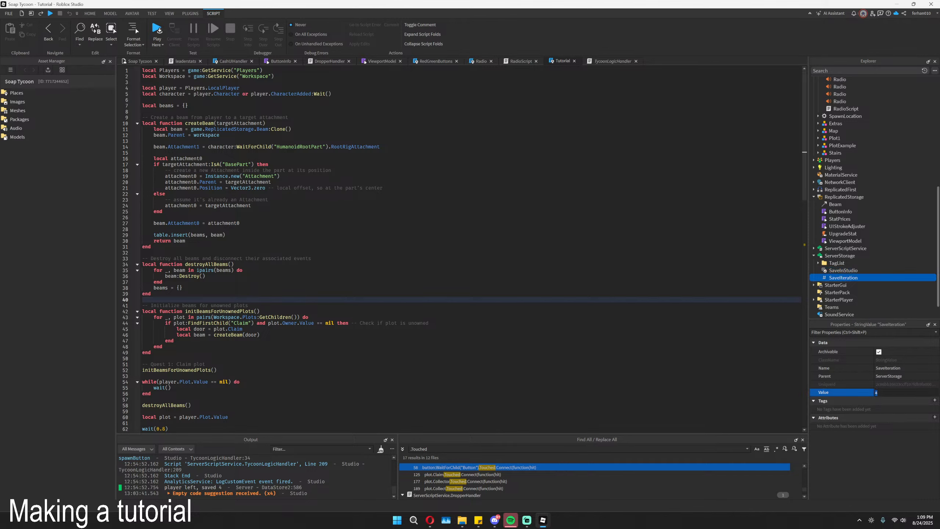
pyautogui.write('5')
pyautogui.press('Return')
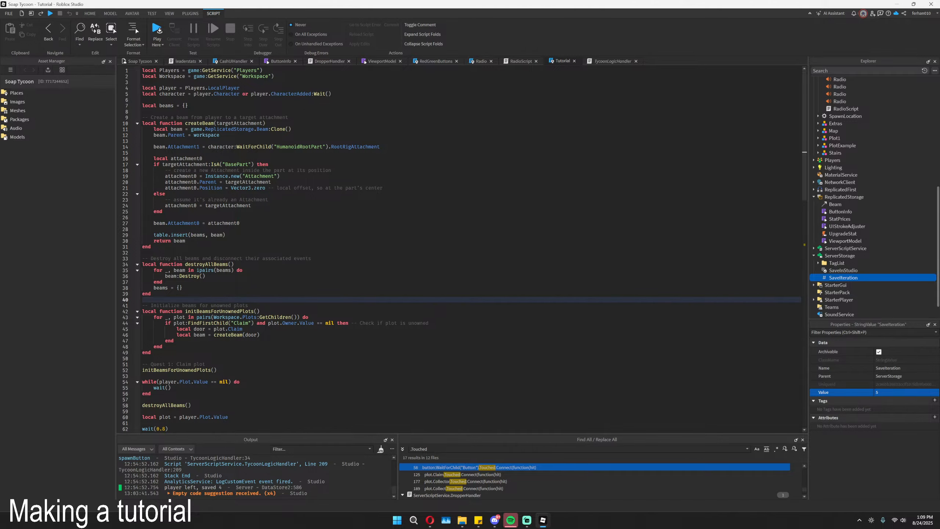
# - Playtest the place from the map's central area to inspect the beams leading to unclaimed plots, and end the test
pyautogui.click(140, 60)
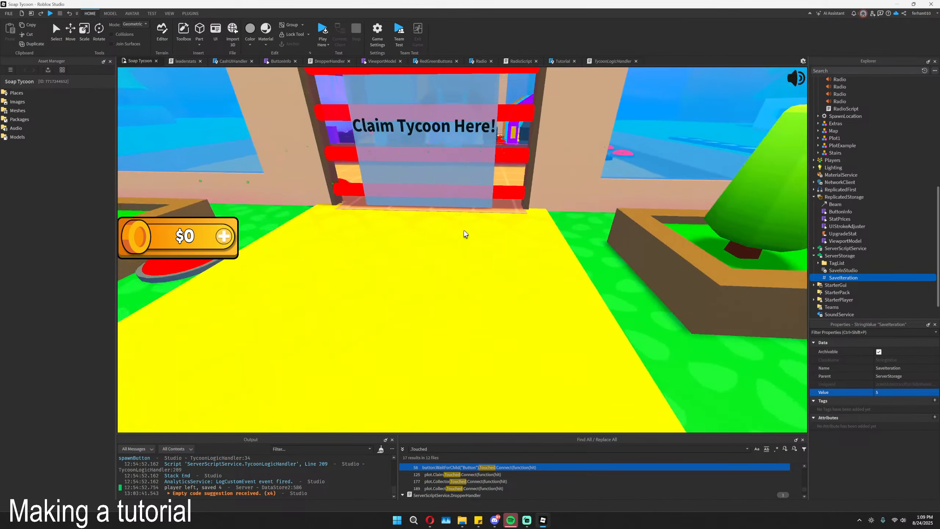
pyautogui.press('s')
pyautogui.moveTo(465, 233); pyautogui.dragTo(393, 137, button='right')
pyautogui.press('w')
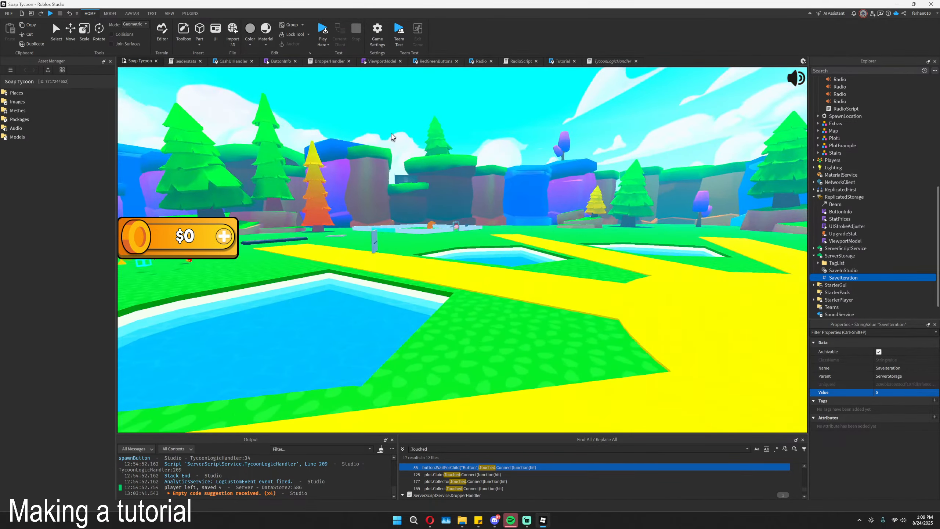
pyautogui.press('F5')
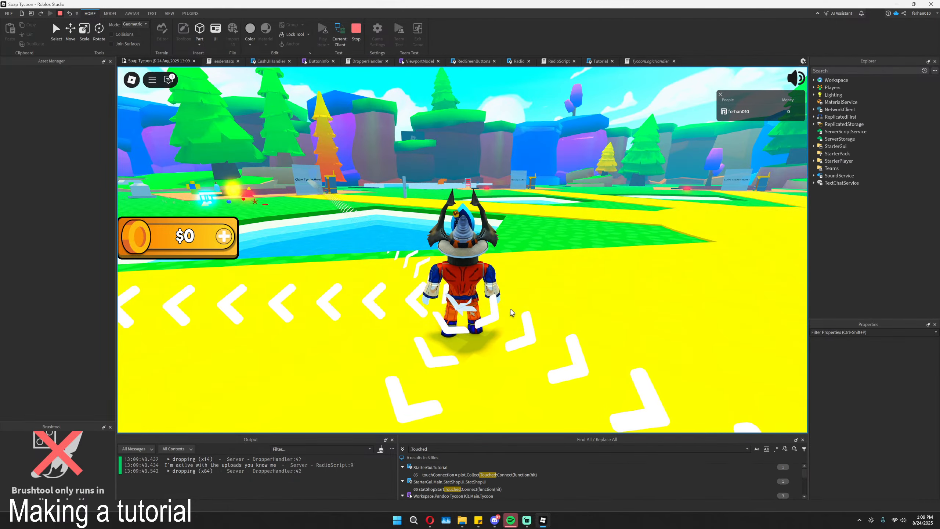
pyautogui.moveTo(519, 254); pyautogui.dragTo(524, 253, button='right')
pyautogui.press('w')
pyautogui.scroll(-8, 519, 254)
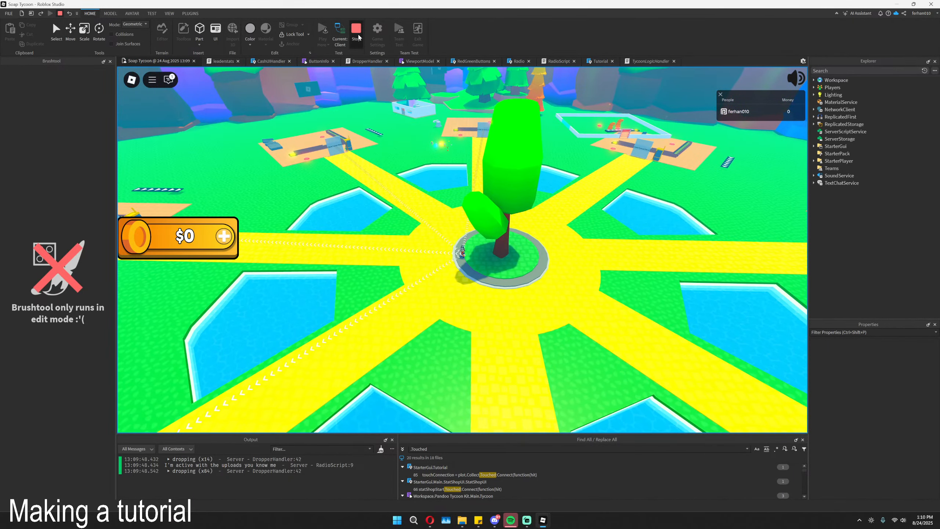
pyautogui.click(357, 36)
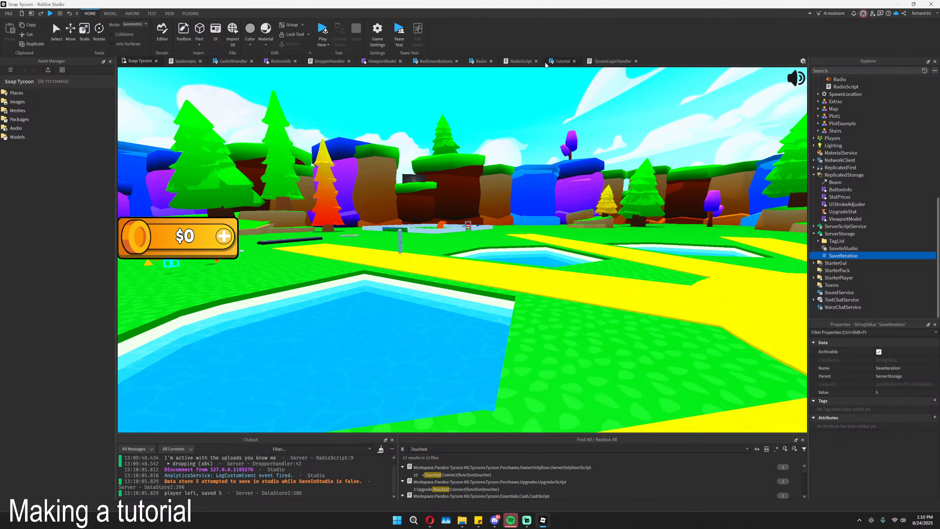
# - Examine the plot loop and the Claim and Owner condition of initBeamsForUnownedPlots in the Tutorial script
pyautogui.click(553, 64)
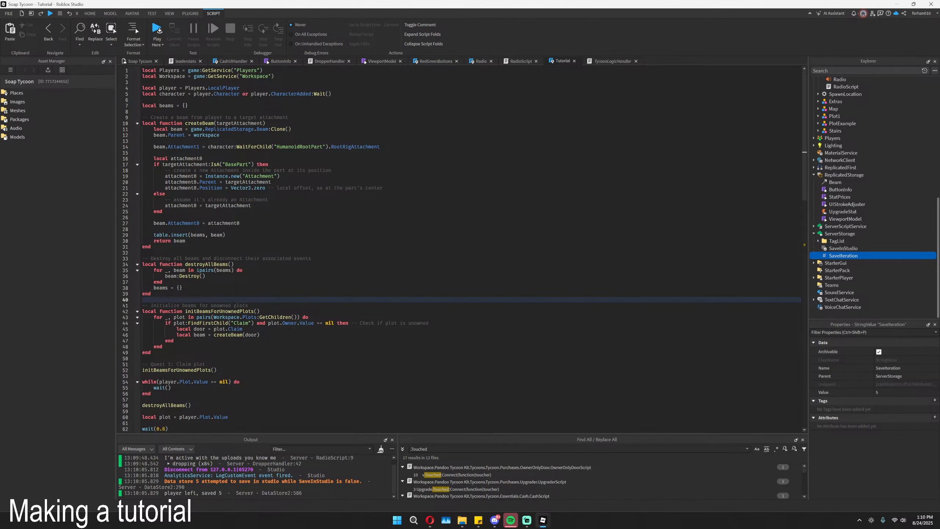
pyautogui.scroll(-4, 463, 248)
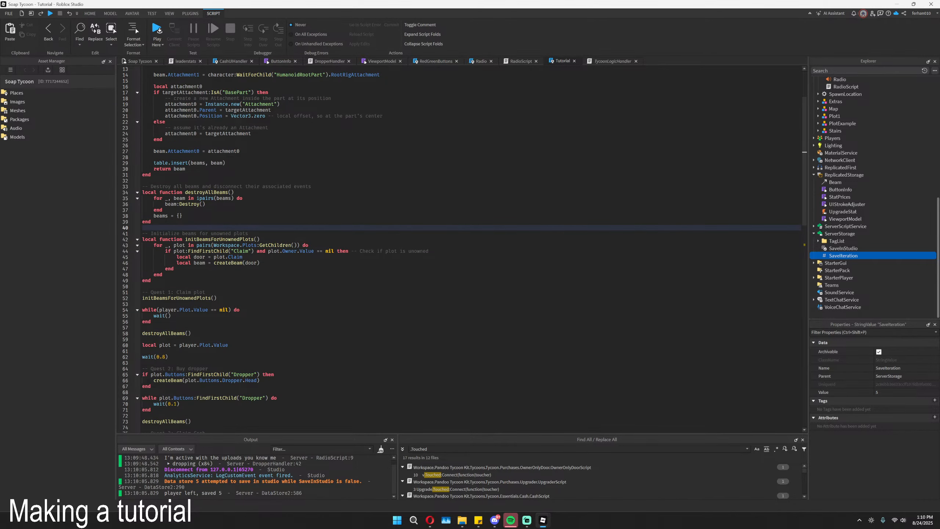
pyautogui.click(242, 251)
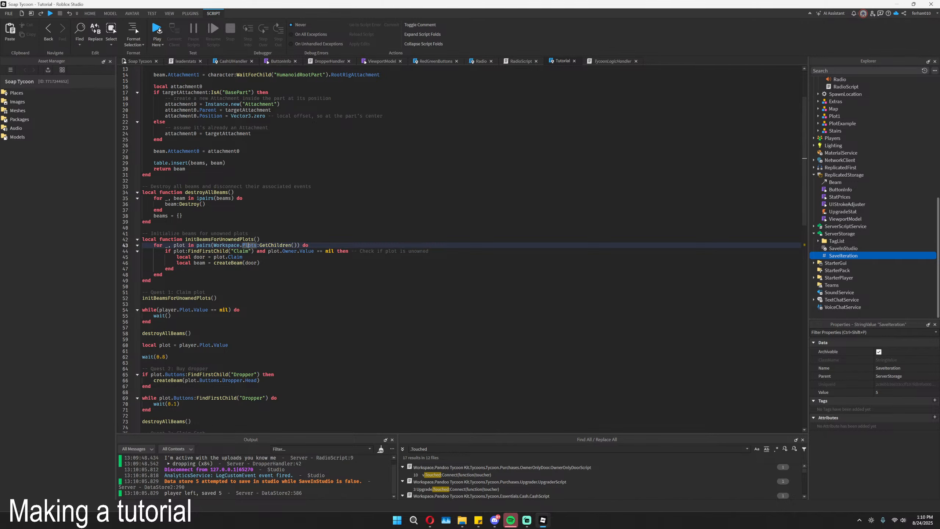
pyautogui.click(210, 251)
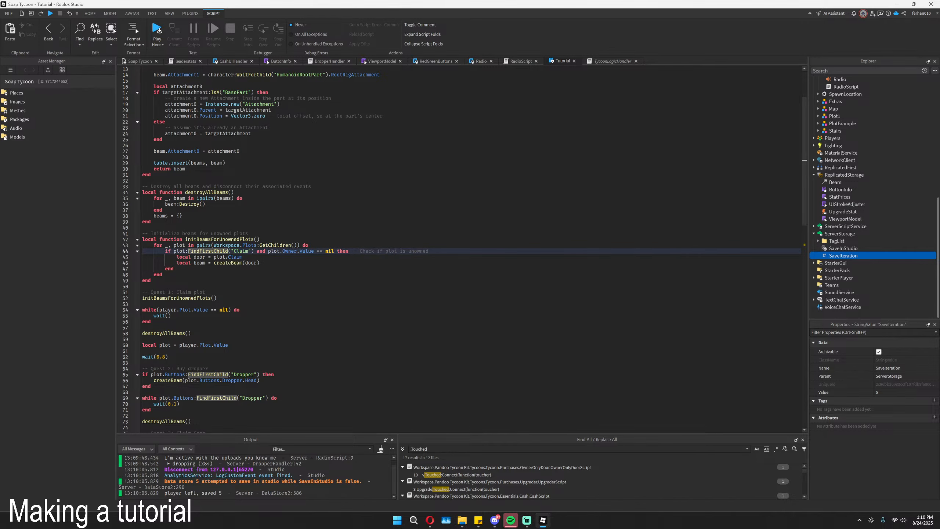
pyautogui.click(261, 251)
pyautogui.click(274, 251)
pyautogui.click(292, 251)
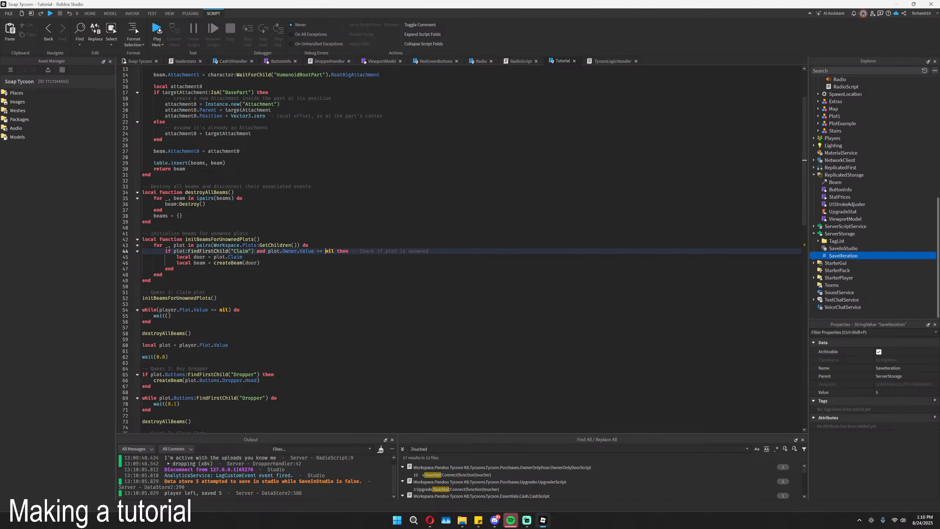
pyautogui.scroll(-1, 325, 233)
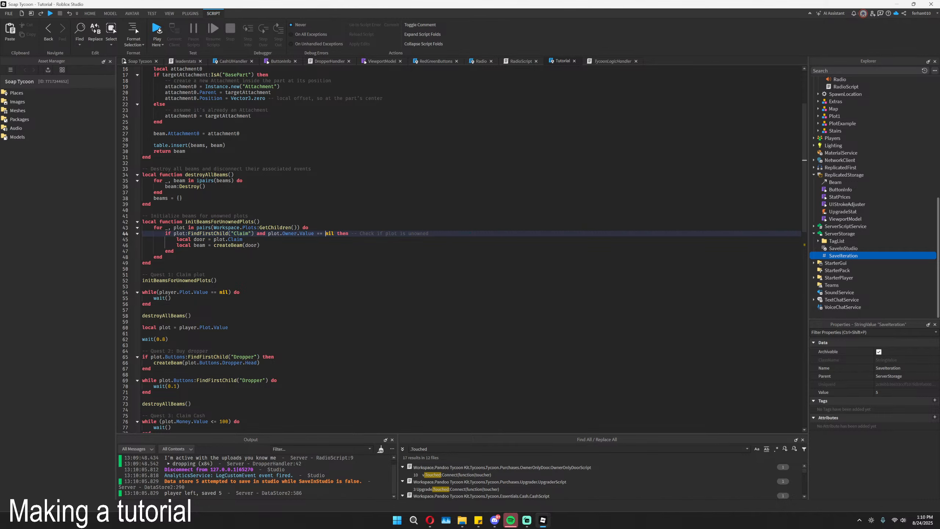
# - Try a wait of 3 seconds before Quest 2 and playtest the plot beams
pyautogui.moveTo(169, 339); pyautogui.dragTo(156, 339)
pyautogui.write('1')
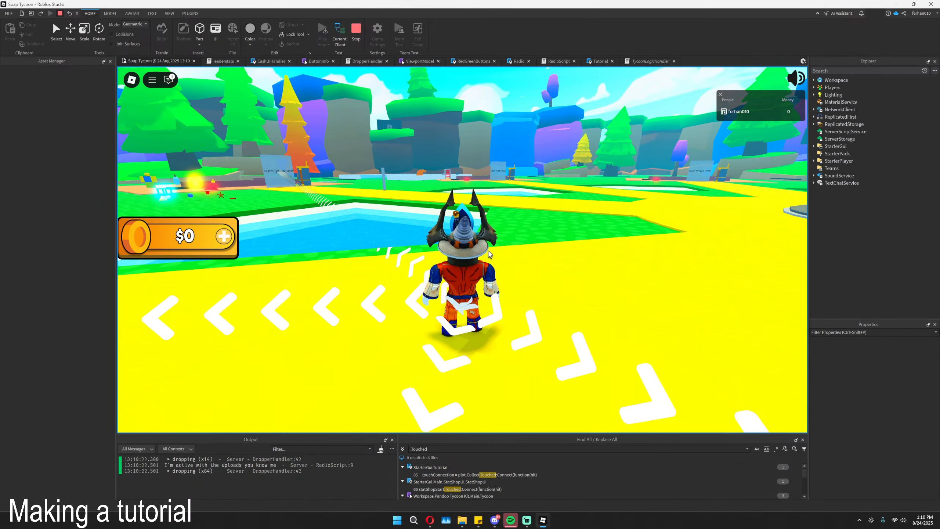
pyautogui.scroll(-6, 489, 255)
pyautogui.moveTo(489, 255); pyautogui.dragTo(374, 254, button='right')
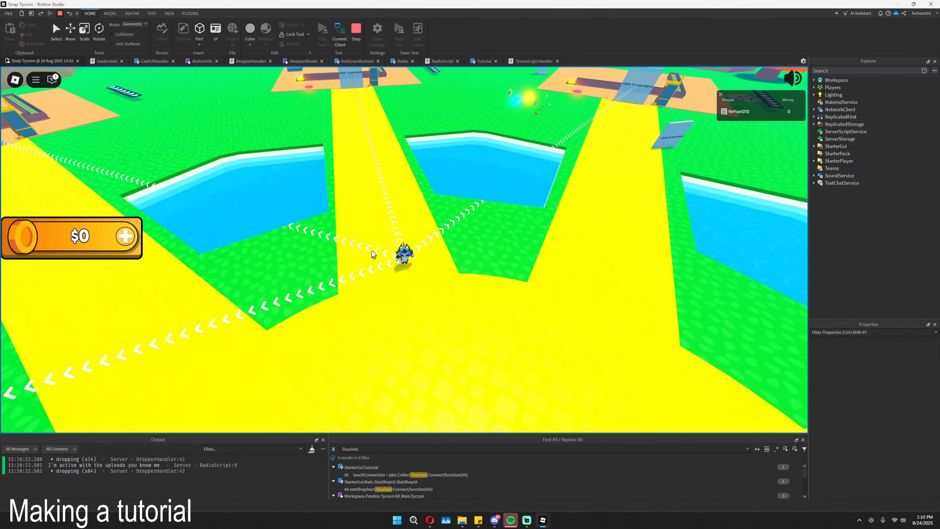
pyautogui.hotkey('shift', 'F5')
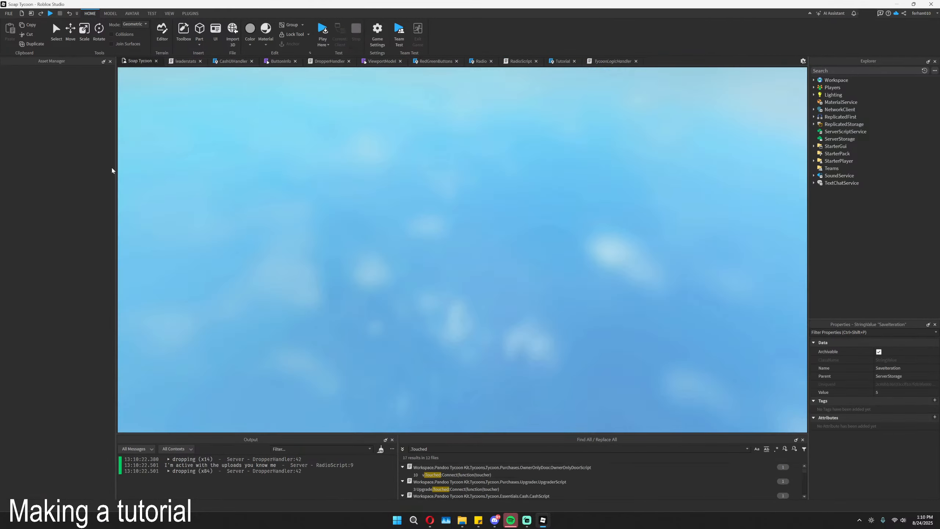
# - Close all open scripts so that only the Soap Tycoon place view remains
pyautogui.click(433, 61)
pyautogui.hotkey('ctrl', 'w')
pyautogui.hotkey('ctrl', 'w')
pyautogui.hotkey('ctrl', 'w')
pyautogui.hotkey('ctrl', 'w')
pyautogui.hotkey('ctrl', 'w')
pyautogui.hotkey('ctrl', 'w')
pyautogui.hotkey('ctrl', 'w')
pyautogui.hotkey('ctrl', 'w')
pyautogui.hotkey('ctrl', 'w')
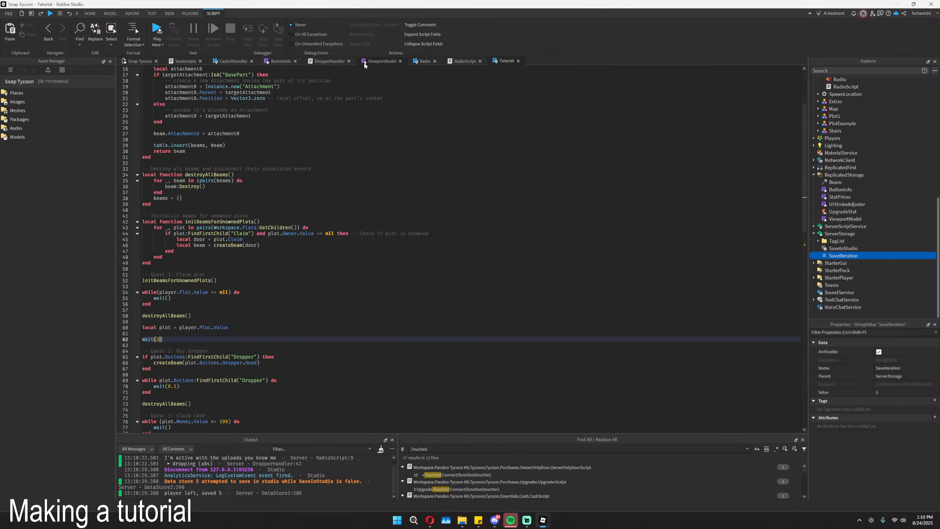
pyautogui.hotkey('ctrl', 'w')
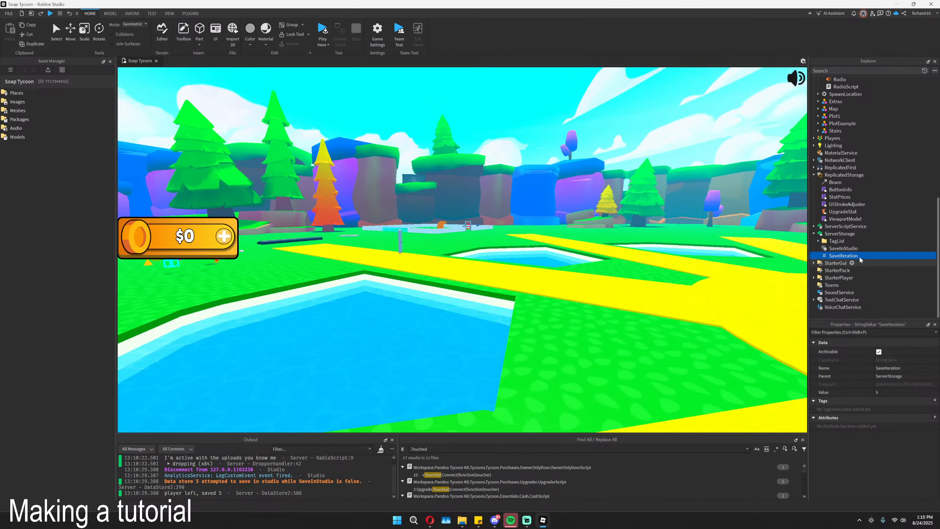
# - Reopen the Tutorial script from StarterGui and set the wait before Quest 2 to 0.8 seconds
pyautogui.click(814, 262)
pyautogui.doubleClick(837, 270)
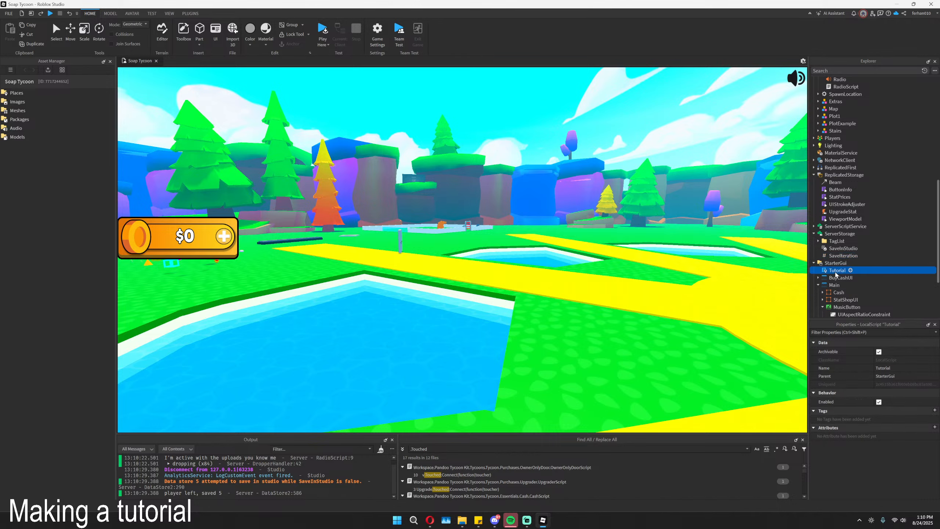
pyautogui.scroll(-9, 459, 248)
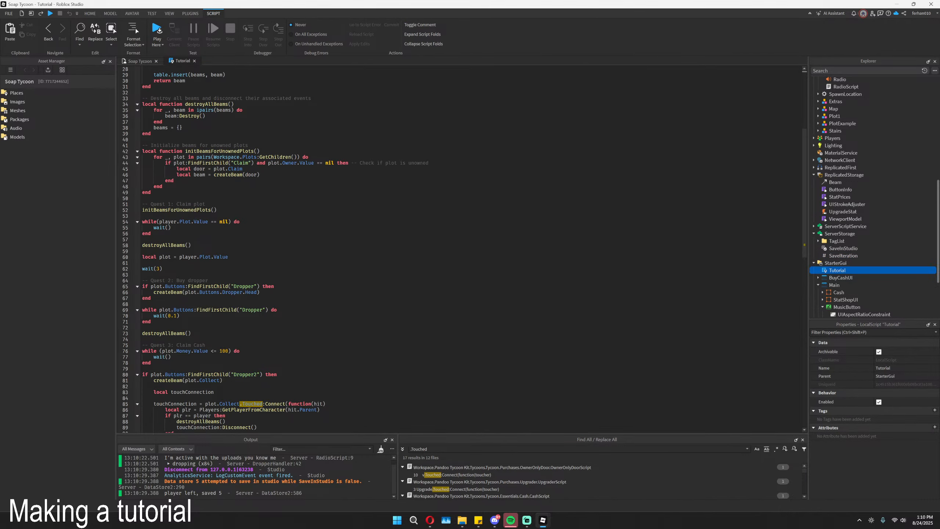
pyautogui.click(162, 268)
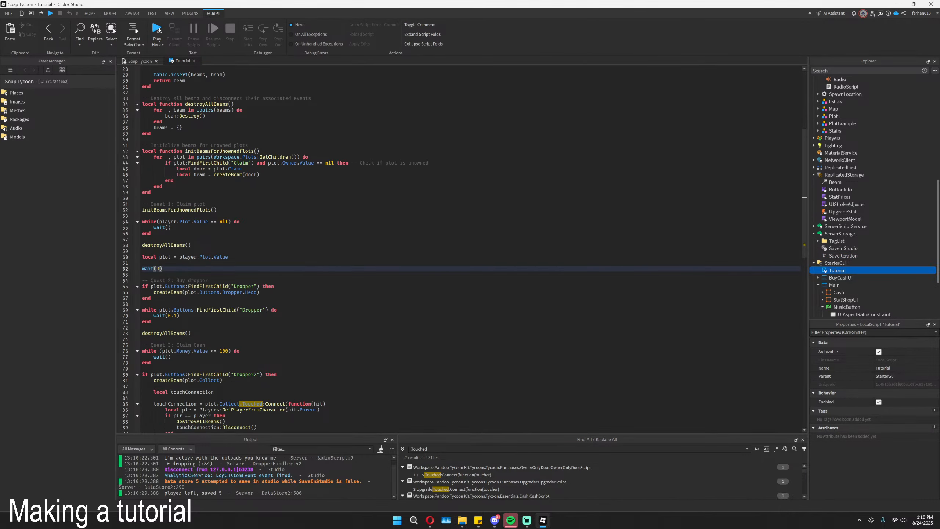
pyautogui.press('BackSpace')
pyautogui.write('0.8')
# - Insert a wait() call on its own line above the Quest 1 comment
pyautogui.press('Up')
pyautogui.press('Up')
pyautogui.press('Up')
pyautogui.press('Up')
pyautogui.press('Up')
pyautogui.press('Up')
pyautogui.press('Up')
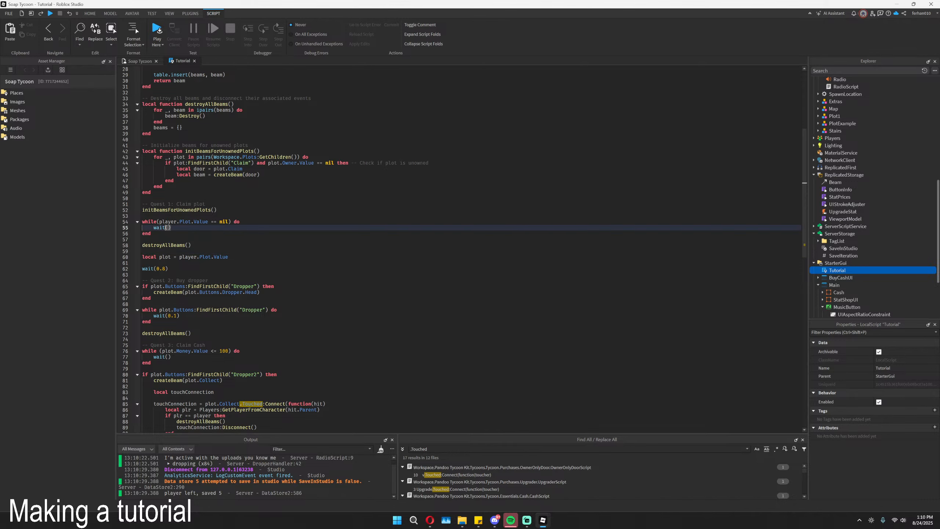
pyautogui.press('Up')
pyautogui.press('Up')
pyautogui.press('Up')
pyautogui.press('Up')
pyautogui.press('Up')
pyautogui.press('Return')
pyautogui.press('Return')
pyautogui.press('Up')
pyautogui.write('wait(')
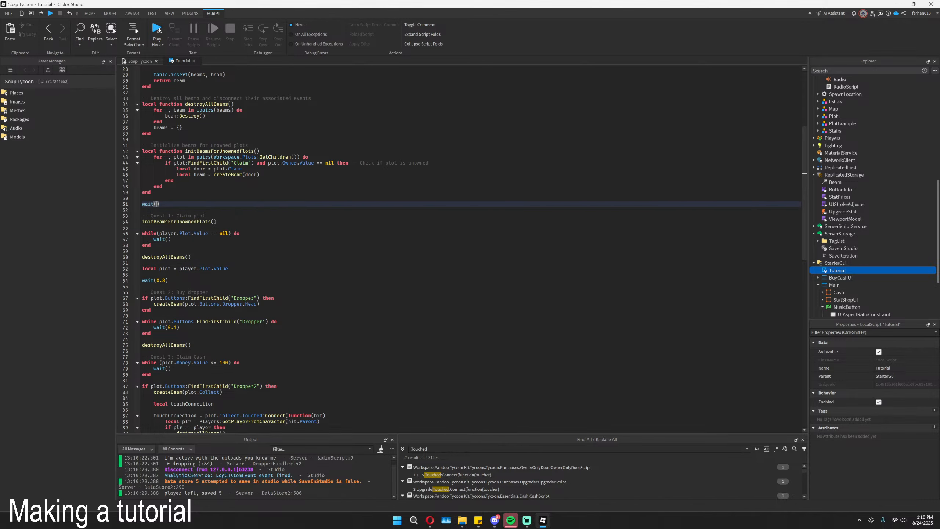
# - Playtest the tutorial by claiming a plot and buying the first dropper, and watch the soap travel along the conveyor to the collector
pyautogui.click(163, 26)
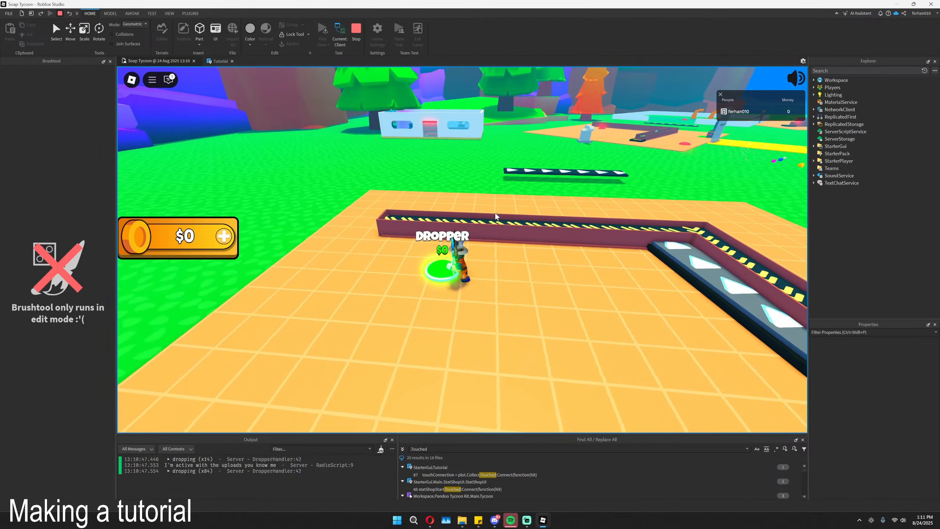
pyautogui.press('a')
pyautogui.moveTo(497, 217); pyautogui.dragTo(496, 217, button='right')
pyautogui.press('s')
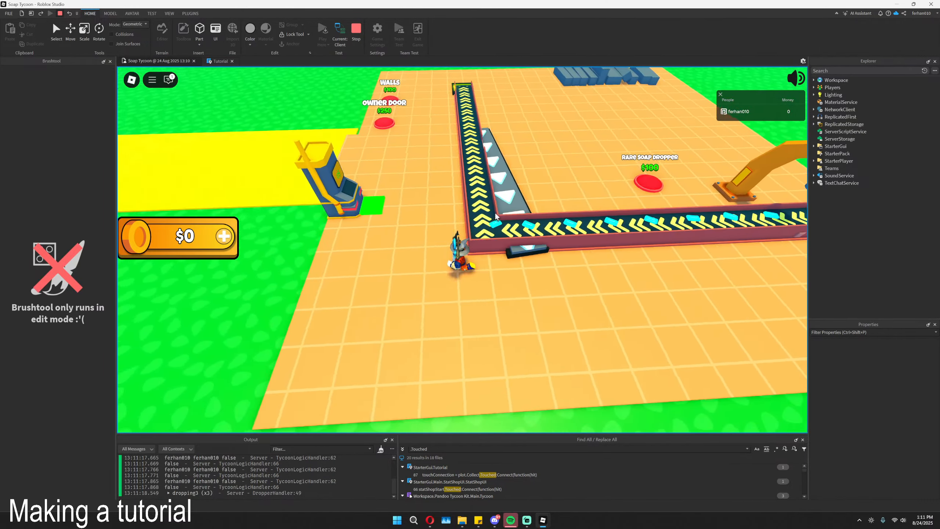
pyautogui.scroll(6, 497, 217)
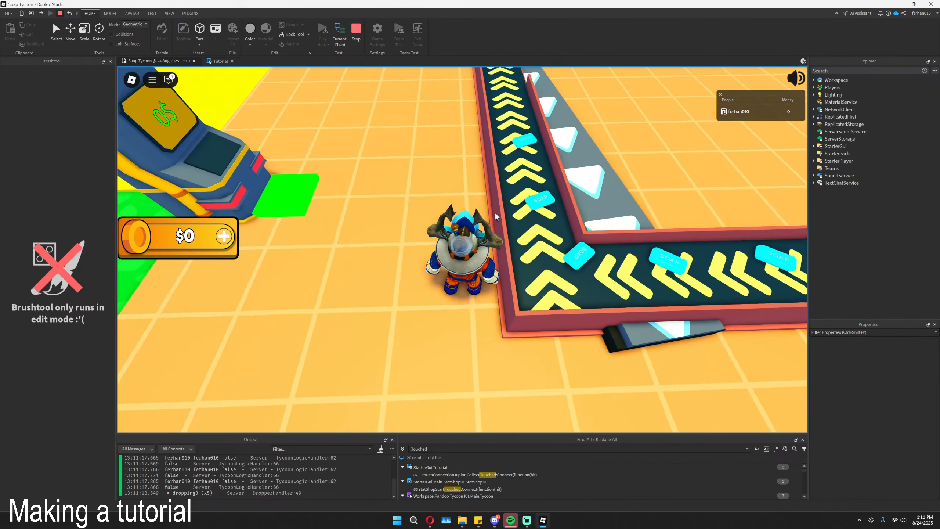
pyautogui.scroll(-5, 496, 217)
pyautogui.moveTo(497, 217); pyautogui.dragTo(497, 217, button='right')
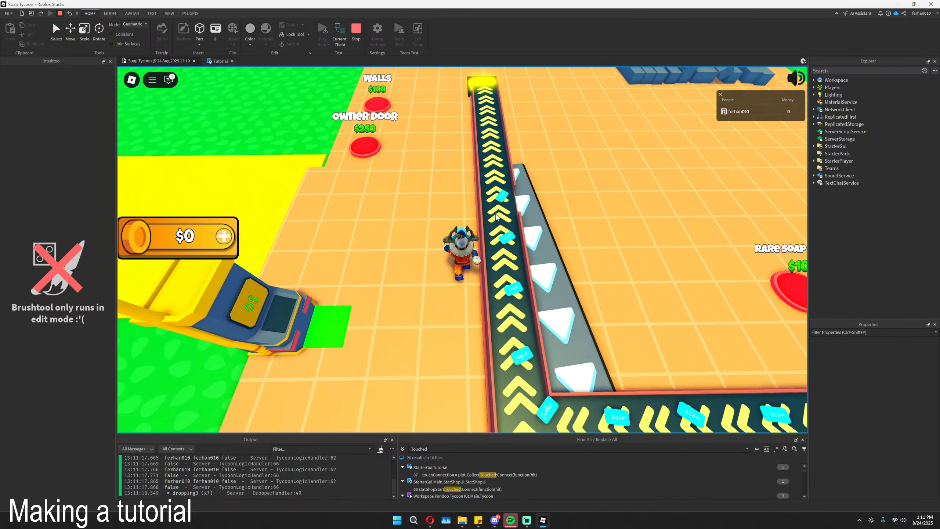
pyautogui.scroll(-4, 497, 217)
pyautogui.scroll(2, 497, 217)
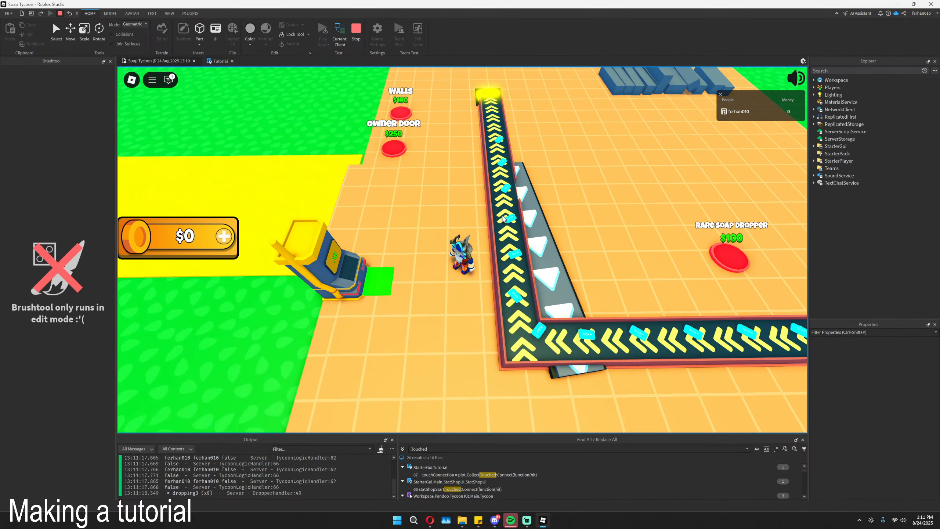
pyautogui.press('w')
pyautogui.press('a')
pyautogui.moveTo(604, 186); pyautogui.dragTo(604, 187, button='right')
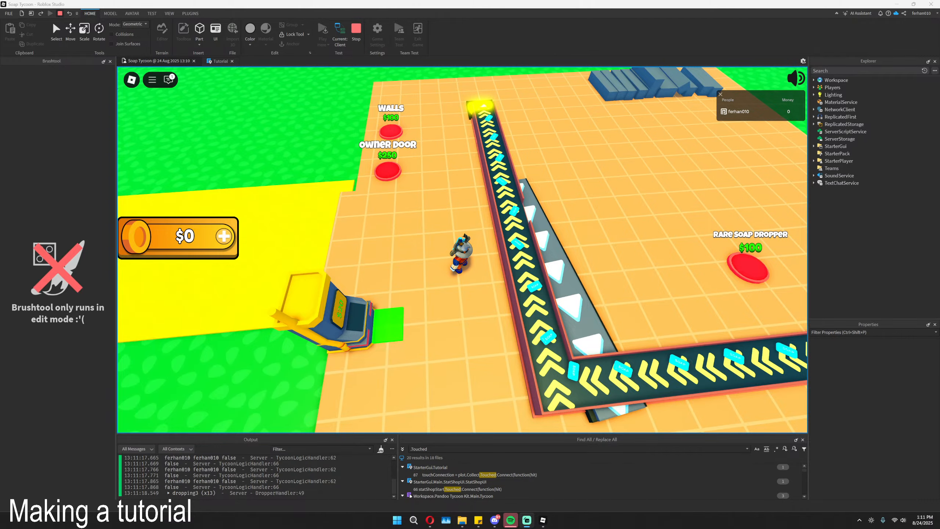
pyautogui.moveTo(561, 231); pyautogui.dragTo(561, 231, button='right')
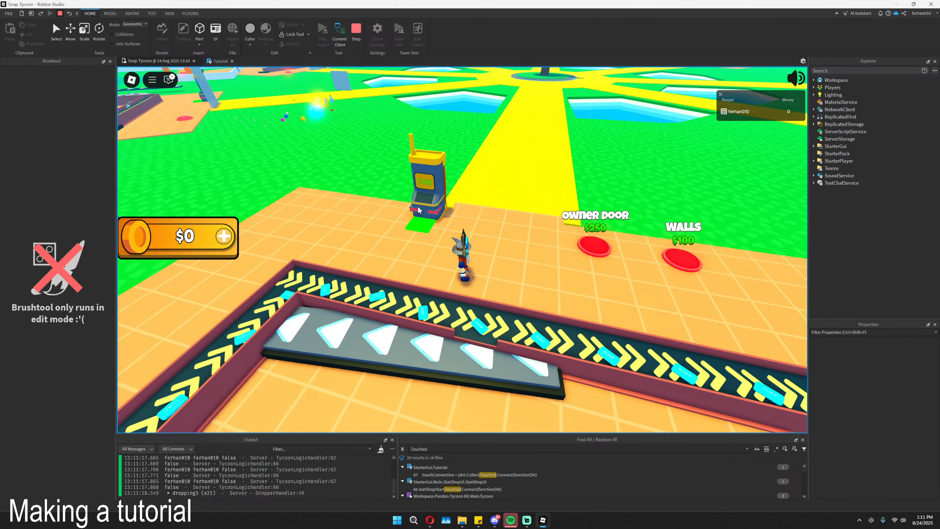
# - Collect the plot's cash at the green pad, buy the $100 Rare Soap Dropper, check the droppers on the conveyor, and end the playtest
pyautogui.moveTo(436, 230); pyautogui.dragTo(436, 229, button='right')
pyautogui.press('w')
pyautogui.press('a')
pyautogui.press('w')
pyautogui.press('space')
pyautogui.press('a')
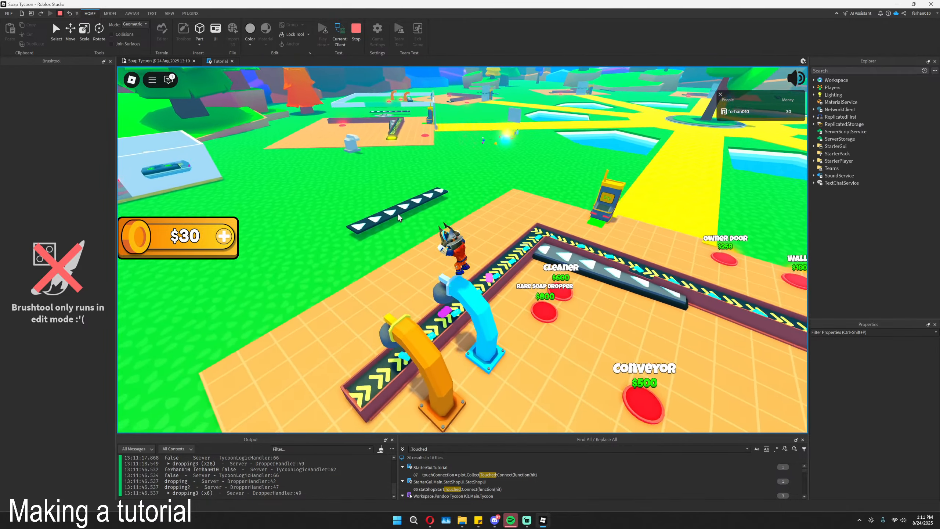
pyautogui.press('space')
pyautogui.press('w')
pyautogui.press('d')
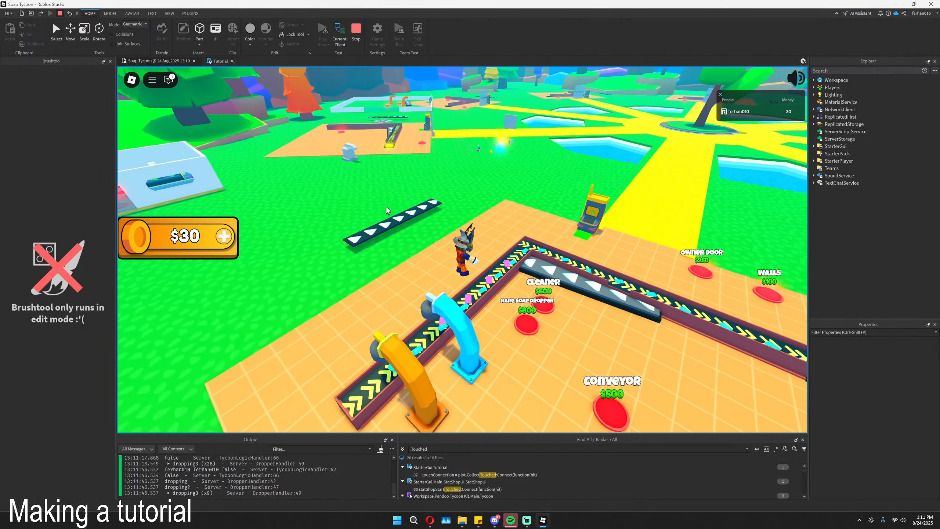
pyautogui.press('s')
pyautogui.press('space')
pyautogui.click(356, 42)
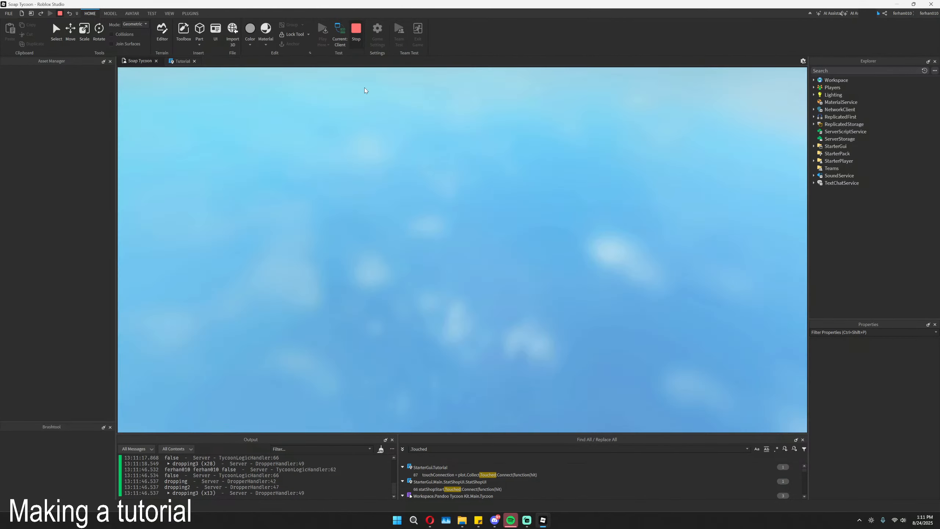
# - Open the Soap tycoon game sticky note and strike through the "Buy second dropper" and "Basic tutorial" items
pyautogui.click(478, 520)
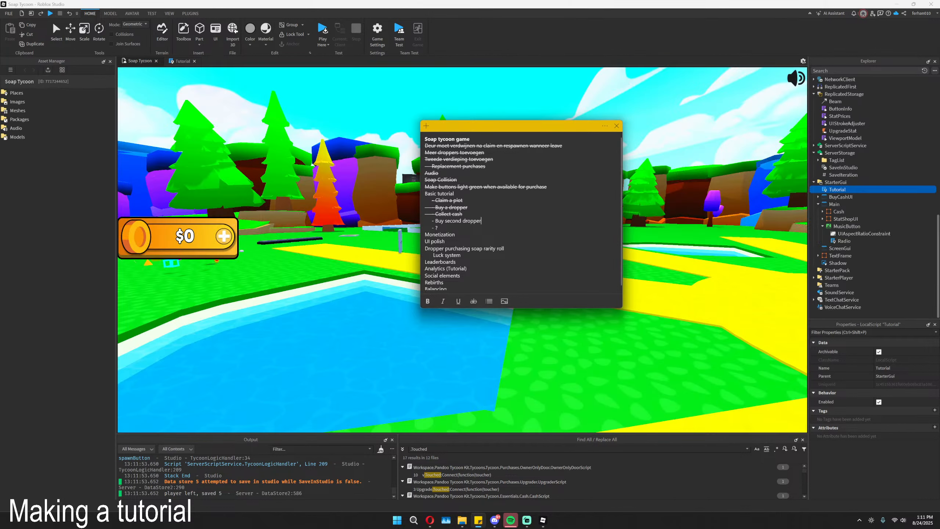
pyautogui.moveTo(481, 221); pyautogui.dragTo(425, 220)
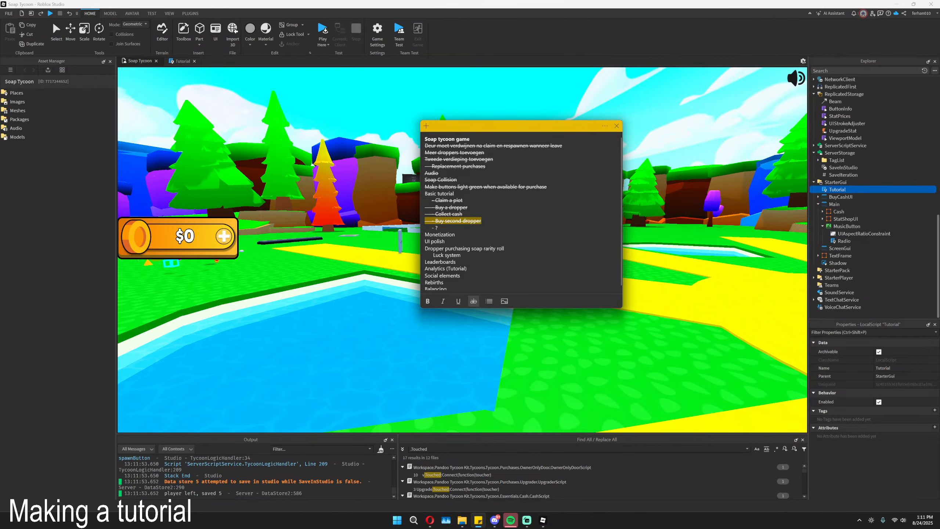
pyautogui.moveTo(454, 193); pyautogui.dragTo(418, 194)
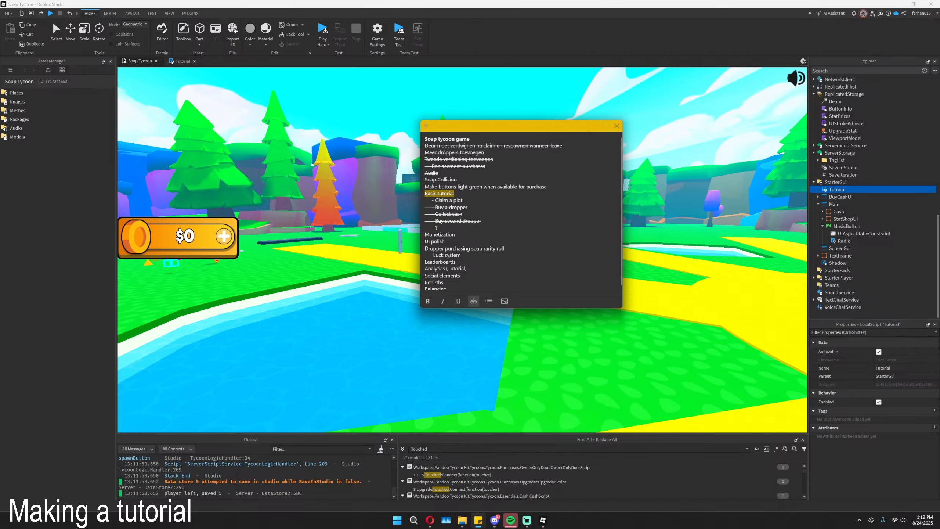
# - Review the completed tutorial items and the remaining tasks from Monetization to Balancing in the note, and return to the Roblox Studio place view
pyautogui.click(430, 200)
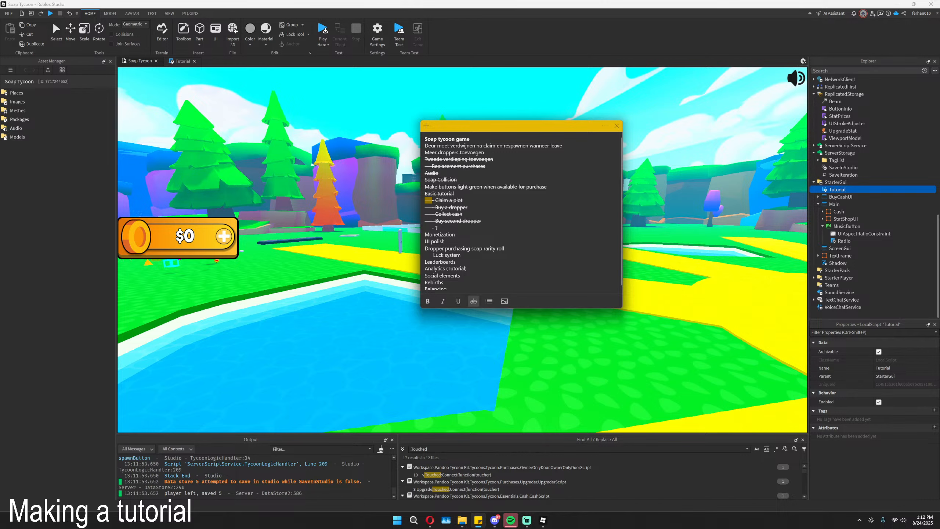
pyautogui.moveTo(438, 228); pyautogui.dragTo(424, 187)
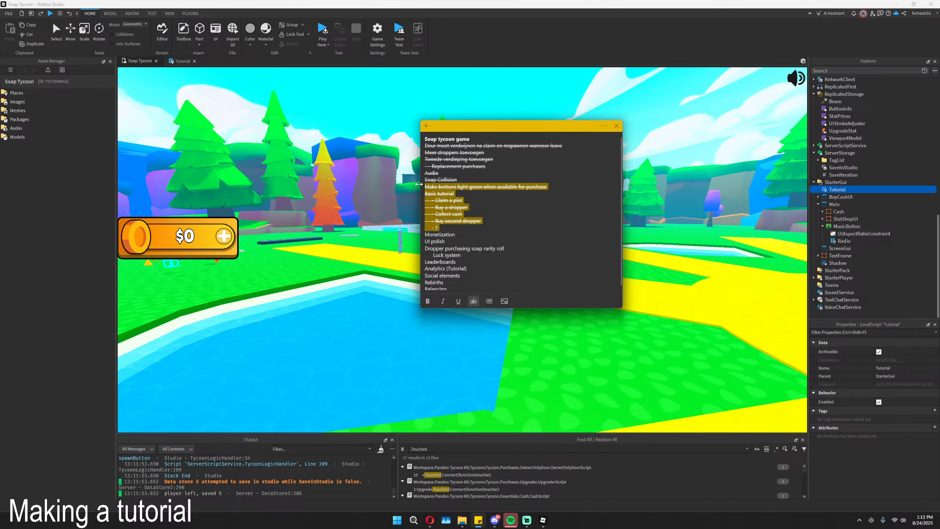
pyautogui.click(445, 241)
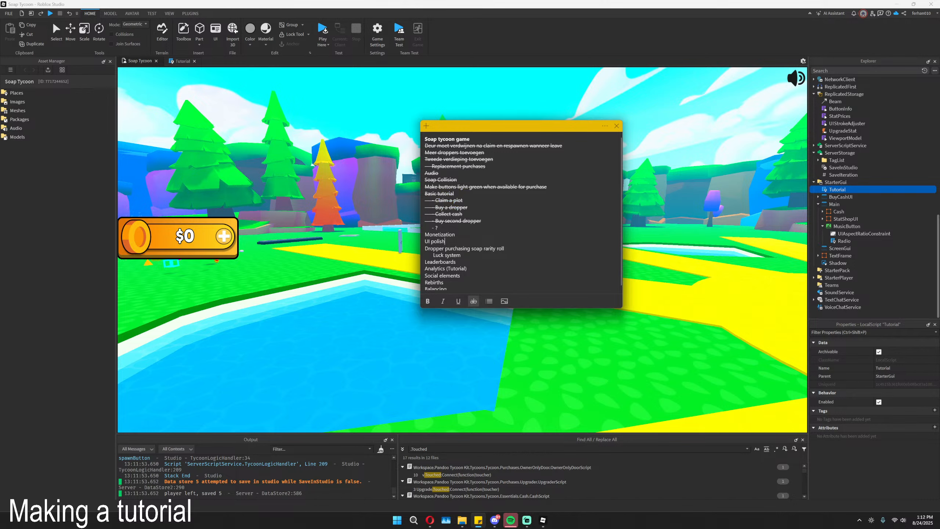
pyautogui.scroll(-1, 521, 213)
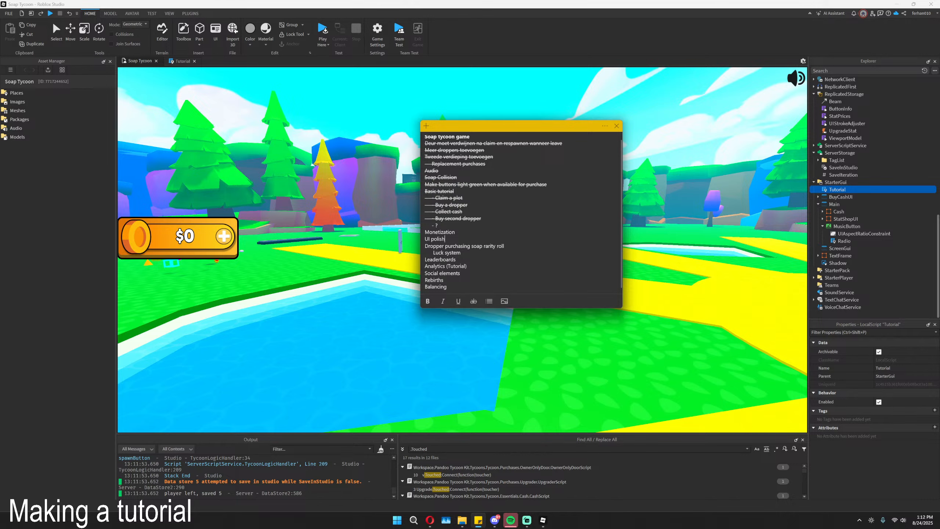
pyautogui.moveTo(425, 232); pyautogui.dragTo(459, 260)
pyautogui.hotkey('shift', 'Down')
pyautogui.hotkey('shift', 'Down')
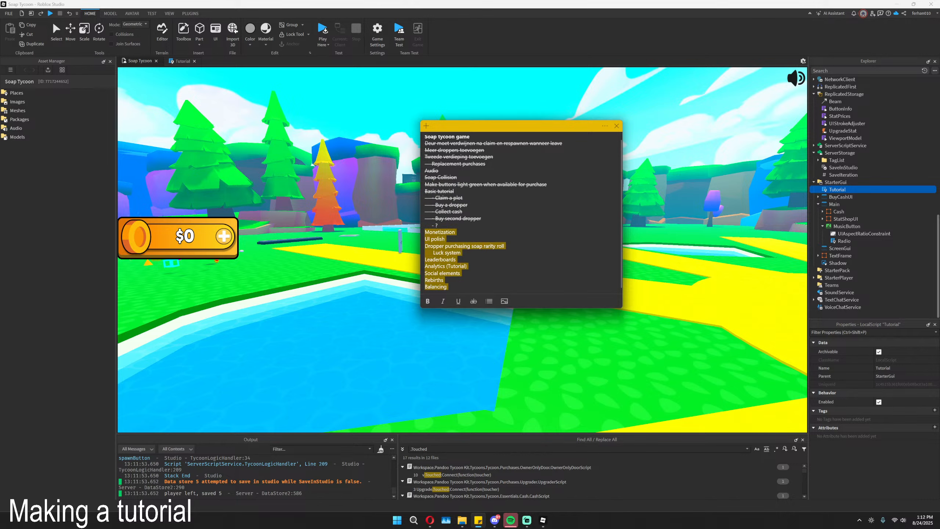
pyautogui.click(433, 351)
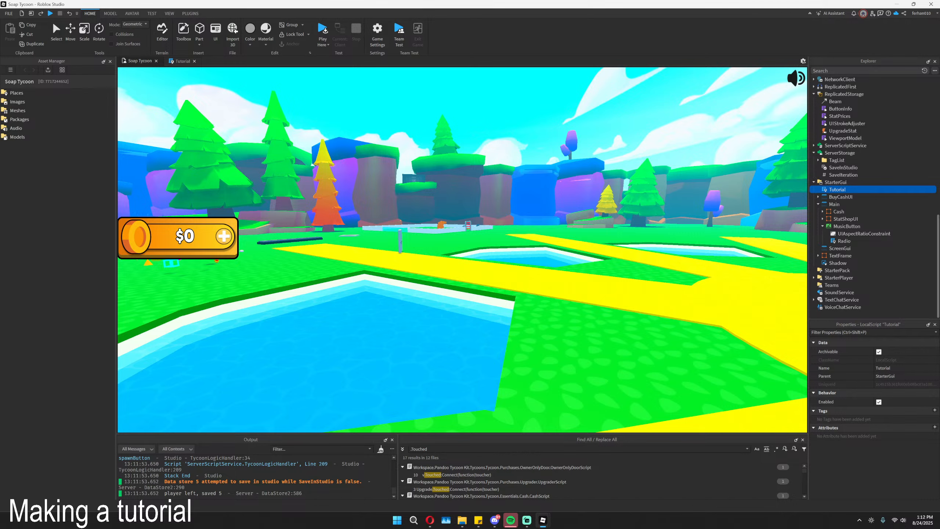